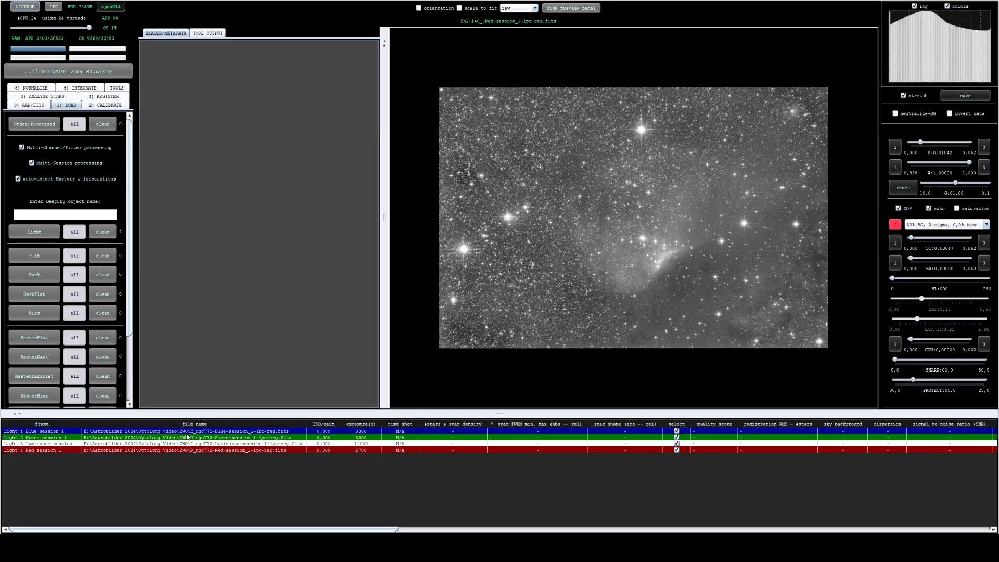
Step: Preview the Blue NGC 772 light frame and examine the bright stars near the galaxy and at the image edge
left_click(444, 434)
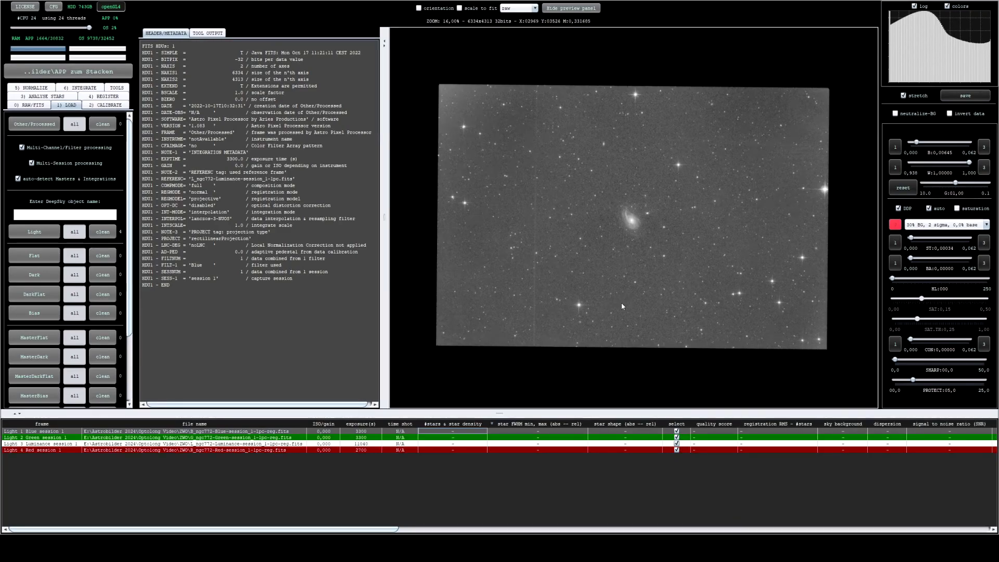
scroll(619, 308, "up", 5)
left_click_drag(516, 334, 575, 285)
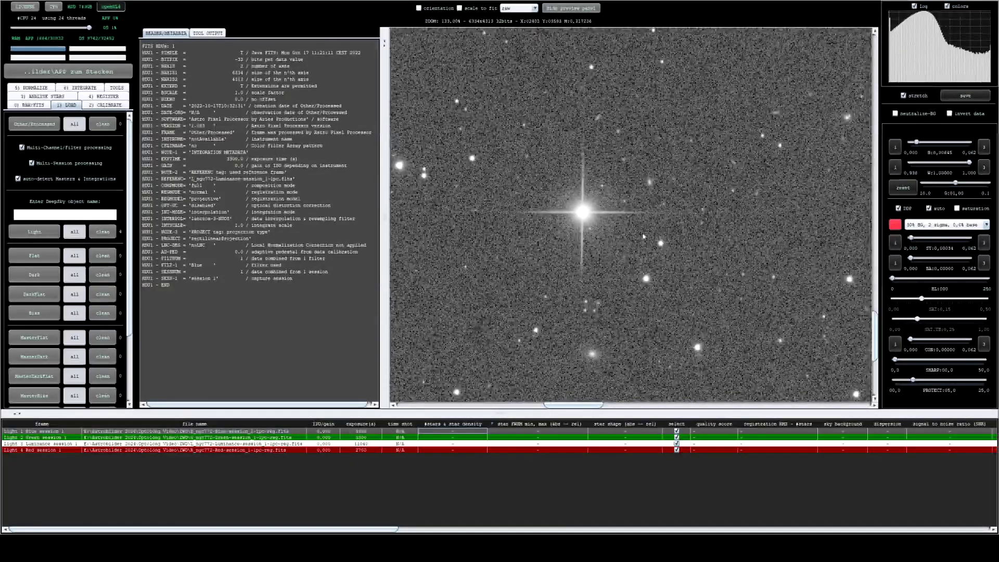
scroll(572, 248, "down", 1)
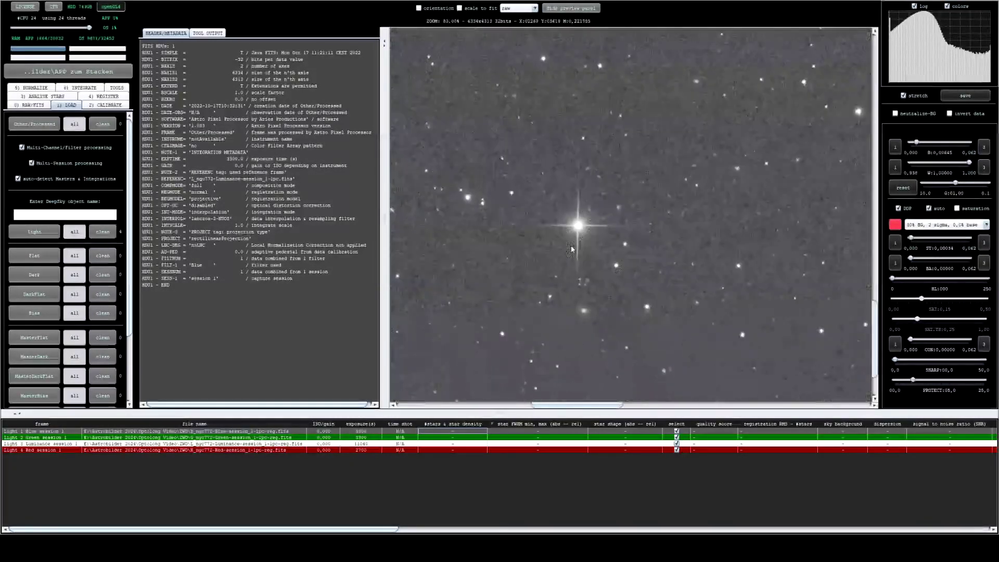
left_click_drag(672, 230, 505, 304)
scroll(643, 270, "down", 4)
scroll(820, 207, "up", 3)
scroll(821, 208, "up", 3)
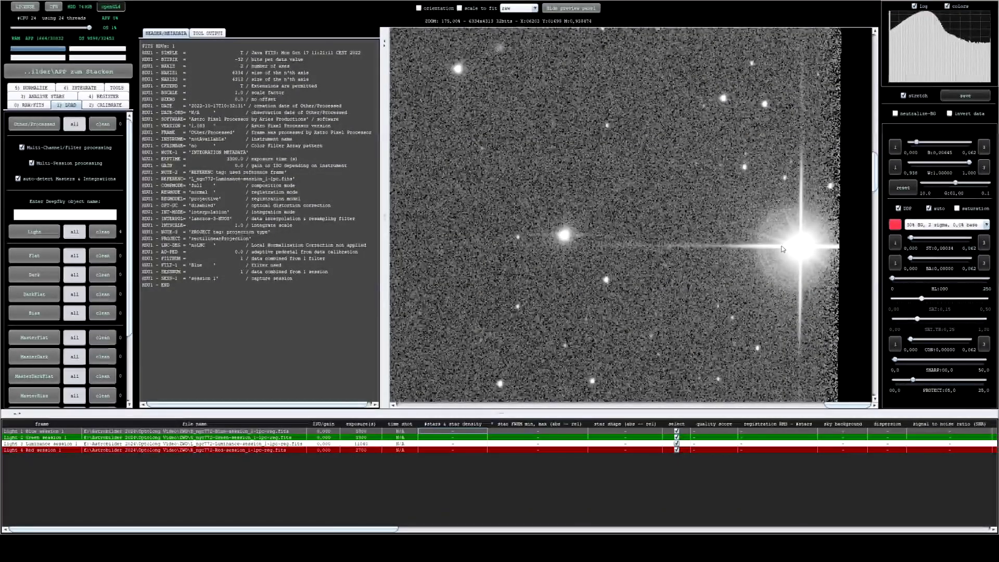
scroll(782, 247, "down", 4)
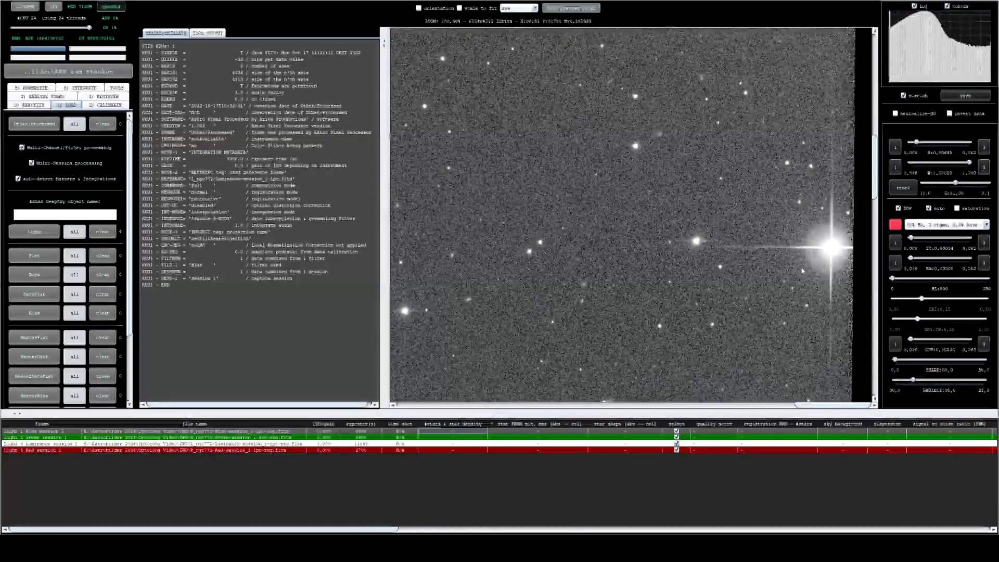
scroll(803, 272, "up", 2)
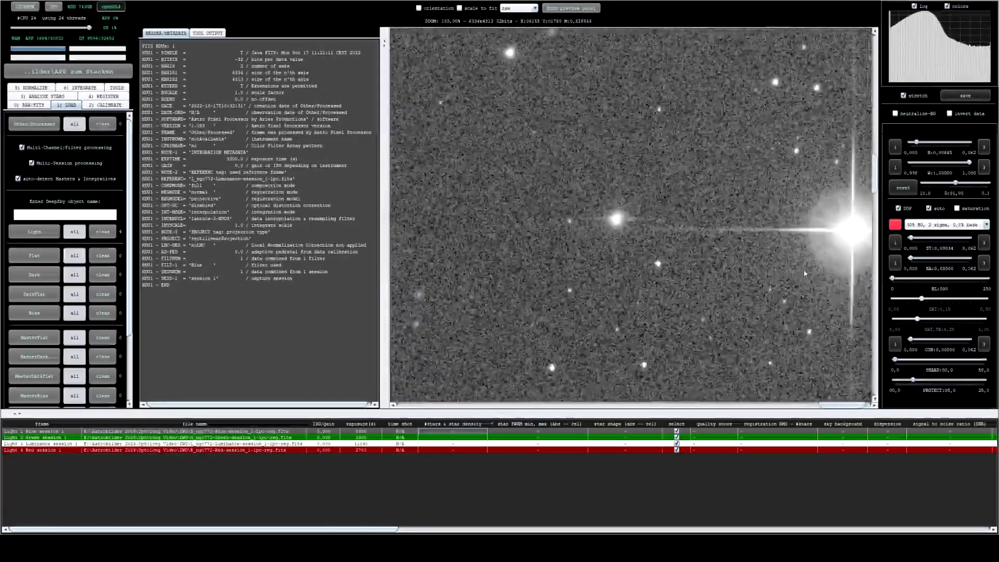
scroll(804, 273, "up", 1)
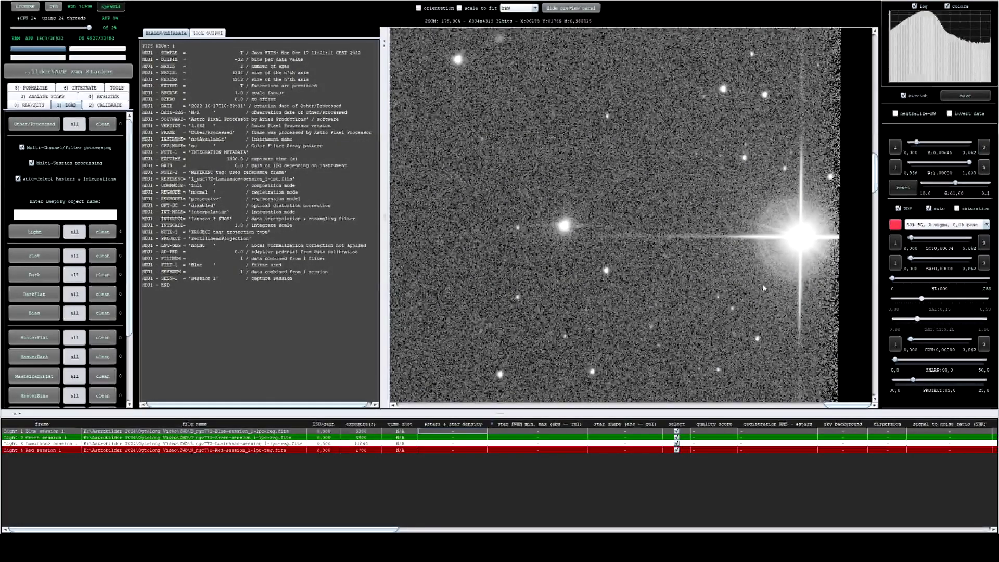
Step: Preview the Green, Red and Luminance NGC 772 frames in turn to compare the bright edge star across filters
left_click(552, 439)
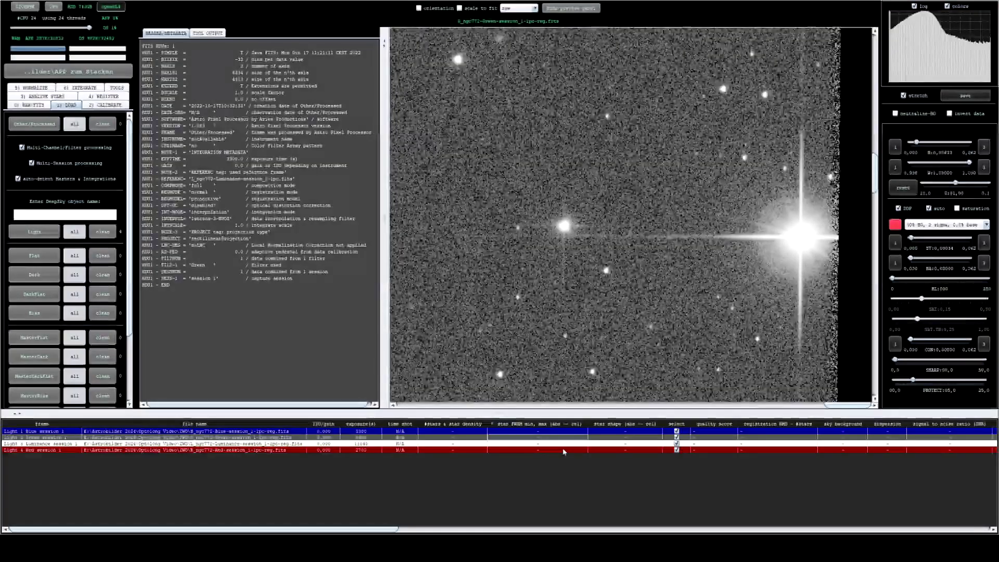
left_click(564, 450)
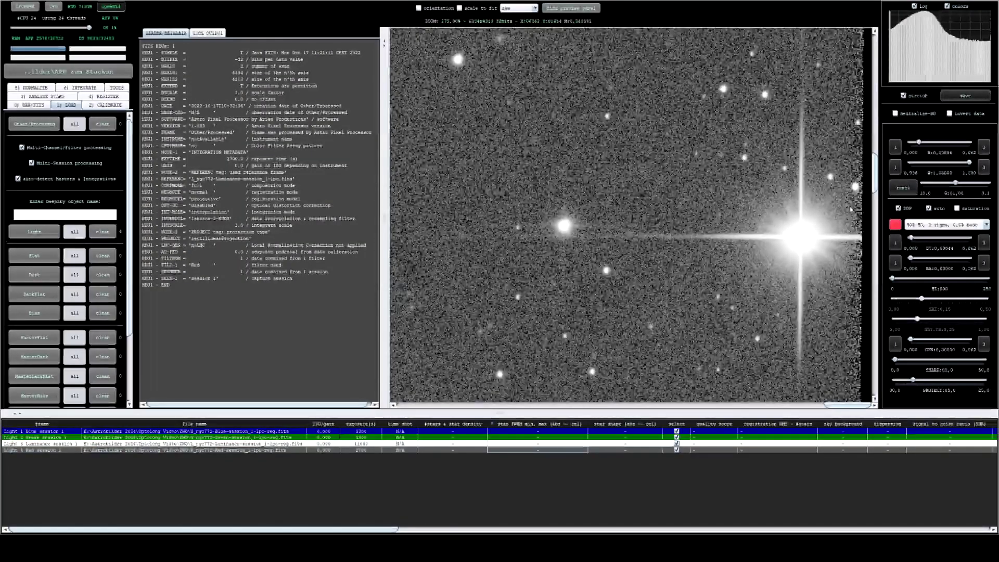
left_click(613, 443)
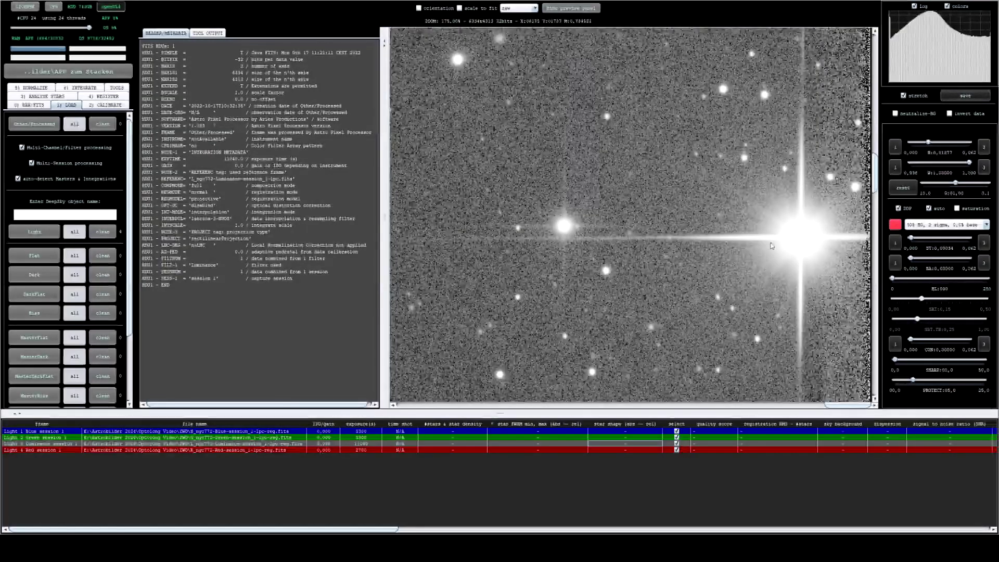
Step: Examine the NGC 772 Luminance frame overall and around the bright star with diffraction spikes below the galaxy
scroll(773, 281, "down", 2)
scroll(777, 293, "down", 4)
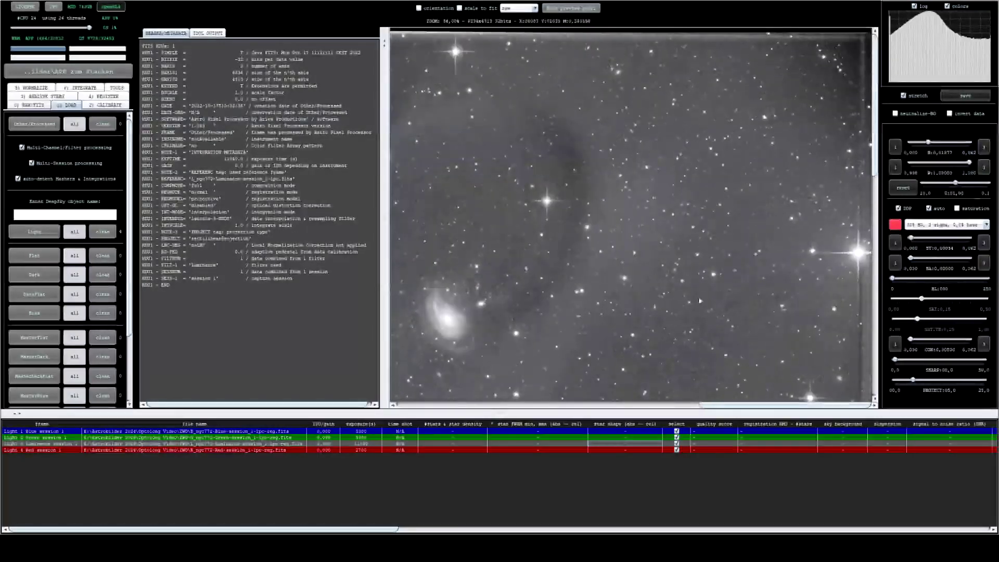
scroll(713, 163, "down", 4)
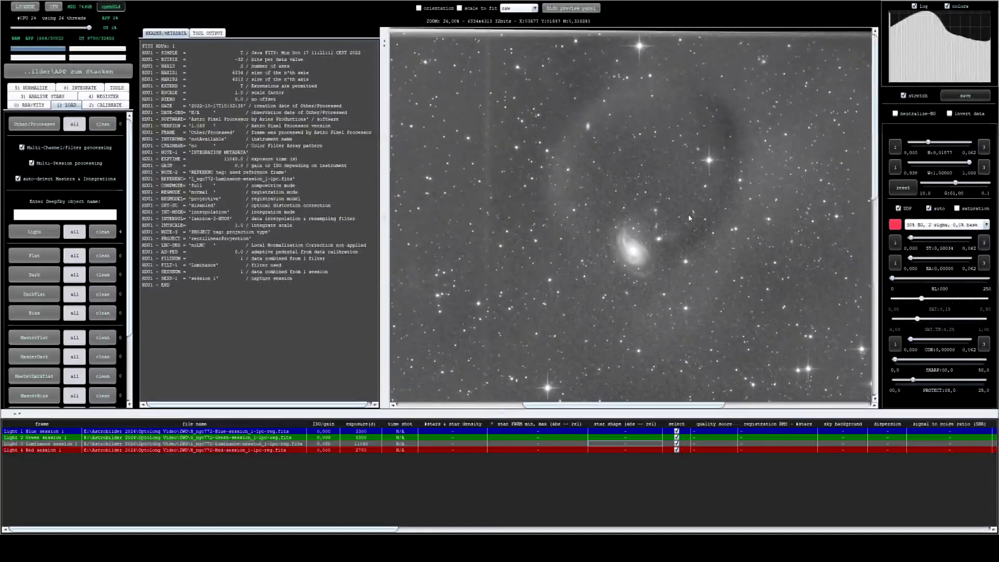
scroll(588, 311, "up", 4)
scroll(587, 311, "up", 5)
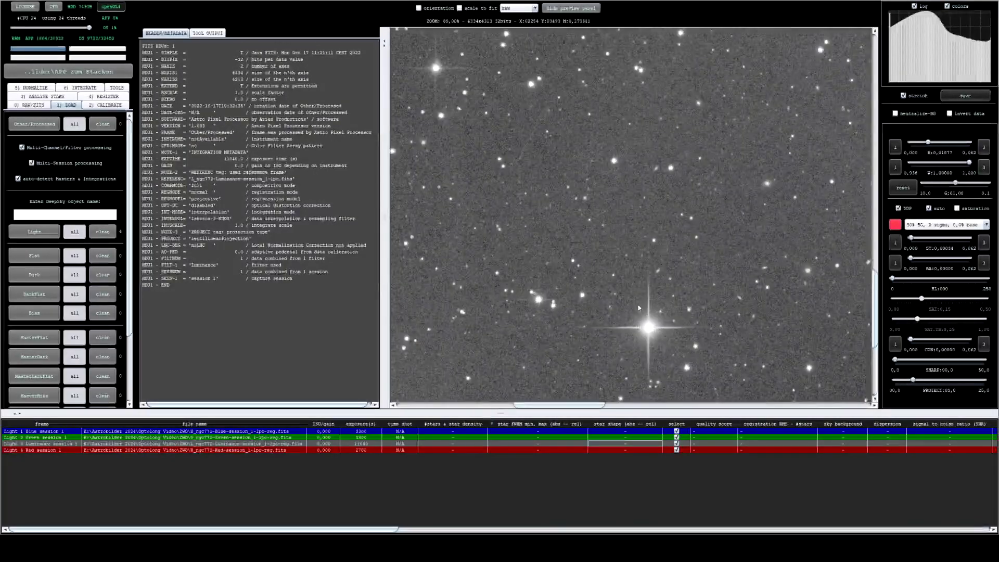
left_click_drag(627, 196, 618, 215)
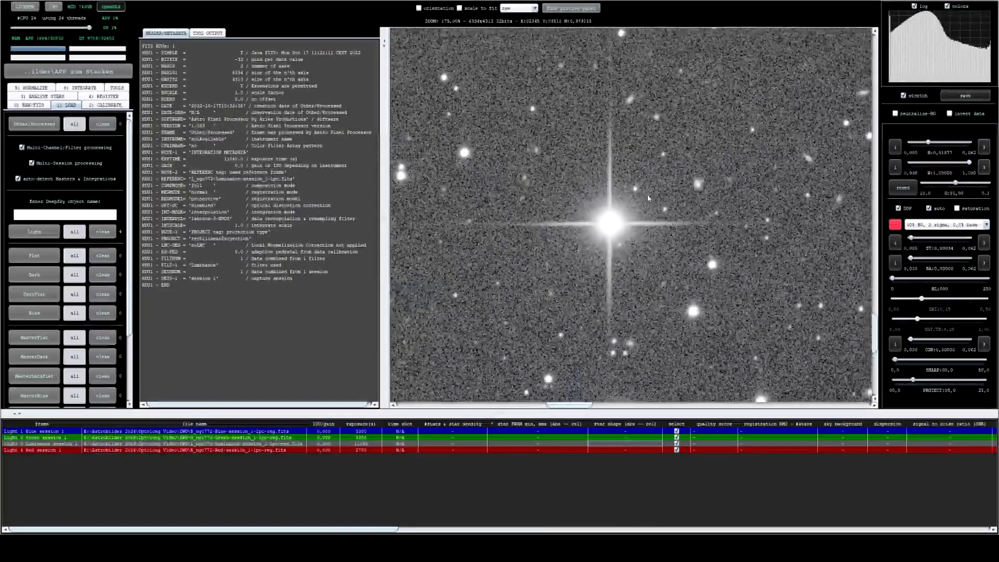
Step: Preview the Green NGC 772 frame and examine the bright star below the galaxy and the one at the edge
left_click(471, 438)
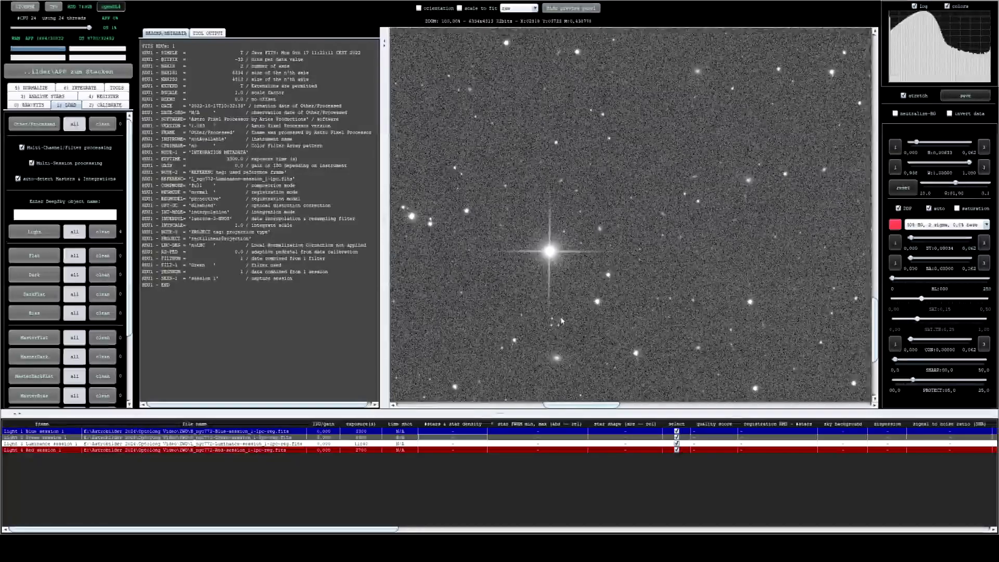
scroll(566, 286, "down", 5)
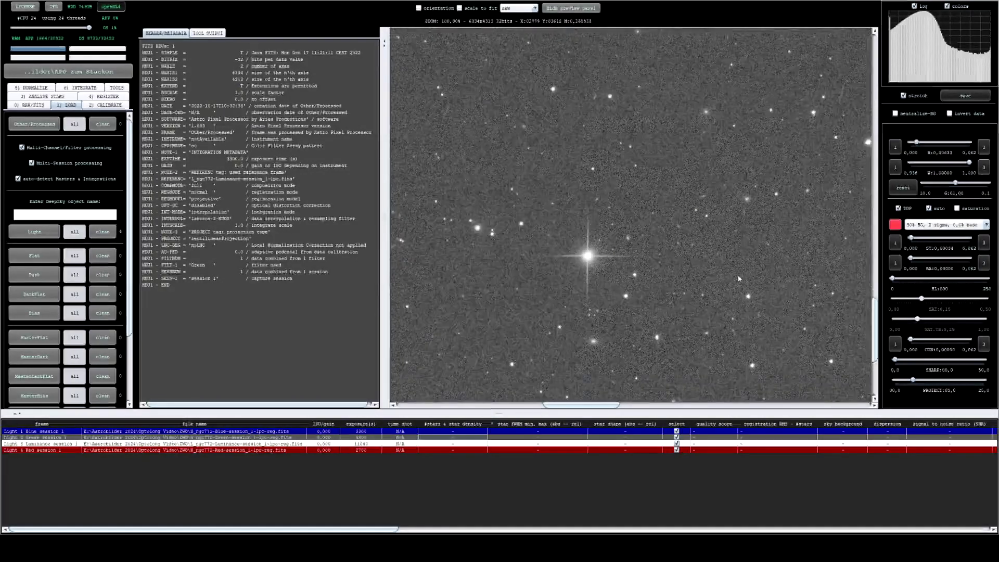
left_click_drag(665, 329, 698, 314)
left_click_drag(776, 221, 765, 153)
scroll(607, 294, "up", 5)
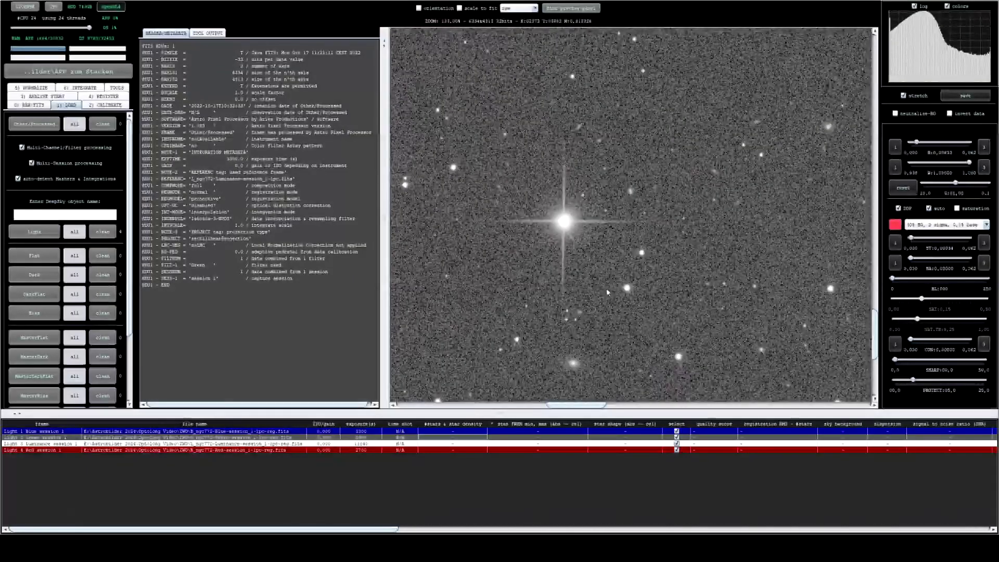
scroll(609, 287, "down", 1)
left_click_drag(612, 285, 676, 289)
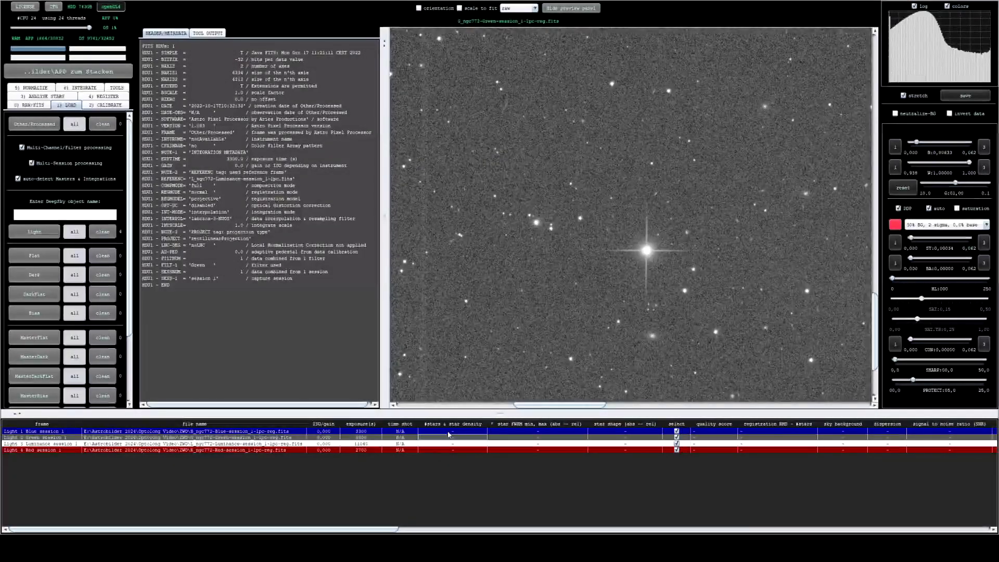
scroll(704, 213, "down", 4)
left_click_drag(780, 135, 577, 291)
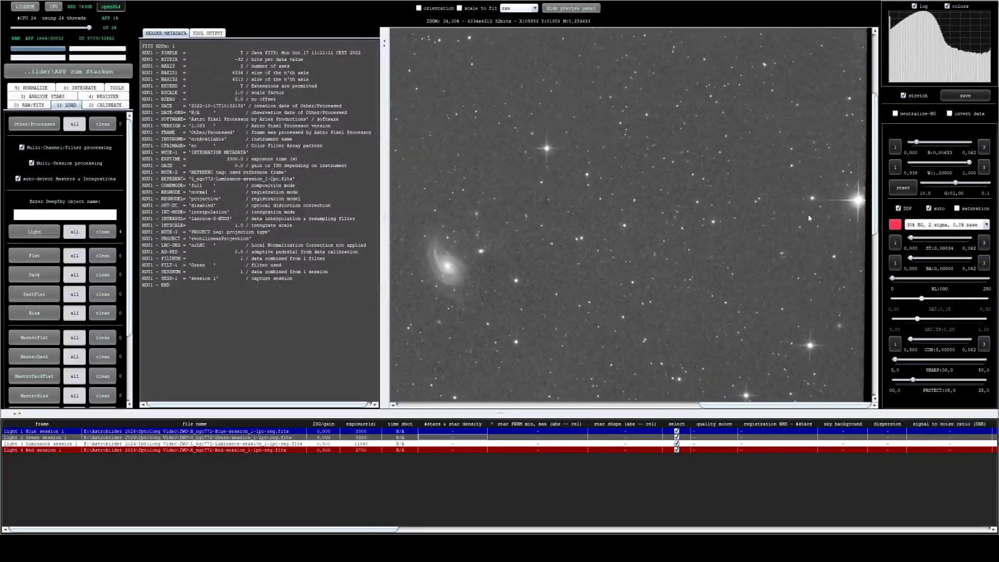
scroll(807, 214, "up", 4)
scroll(867, 213, "up", 2)
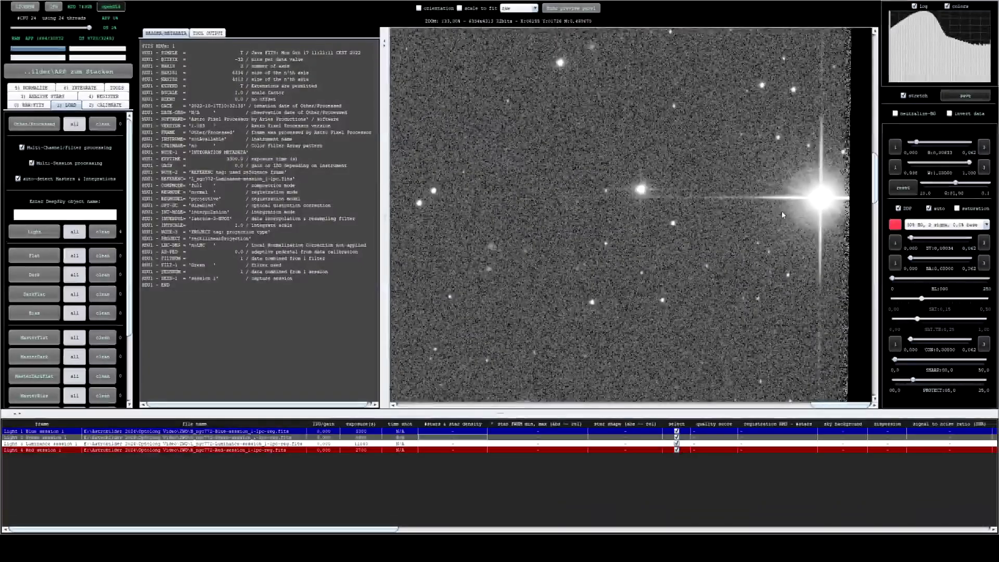
scroll(780, 212, "down", 3)
Step: Remove all four NGC 772 light frames from the file list
left_click(453, 436)
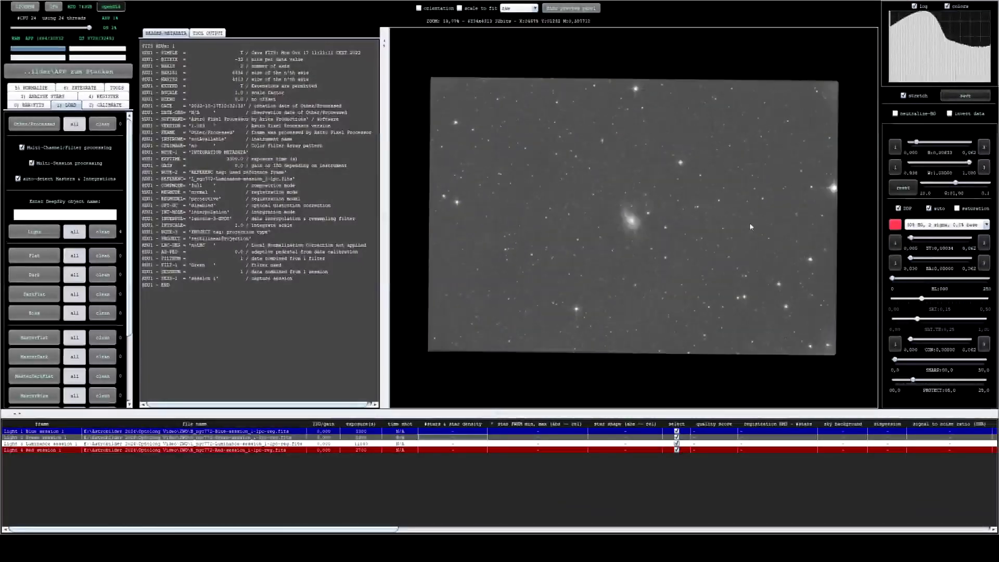
key("ctrl+a")
right_click(454, 437)
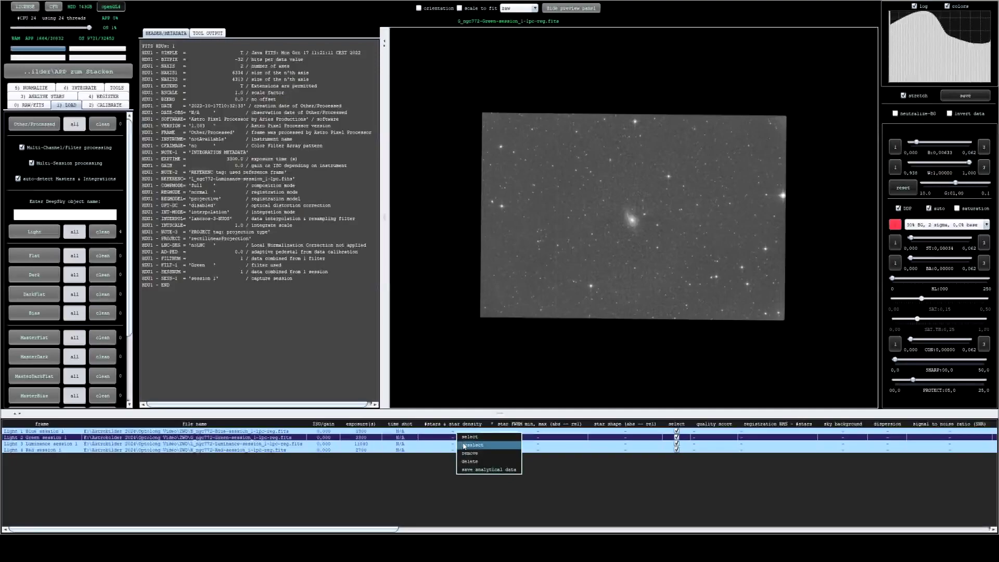
left_click(470, 457)
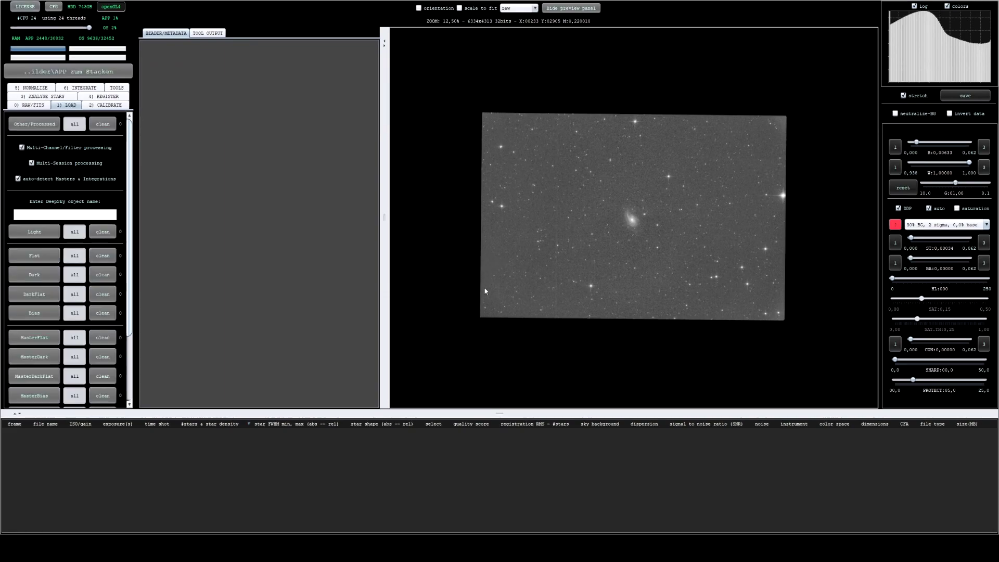
Step: Preview the Blue Sh2-140 light frame and examine its brightest stars for halos and reflections
left_click(478, 431)
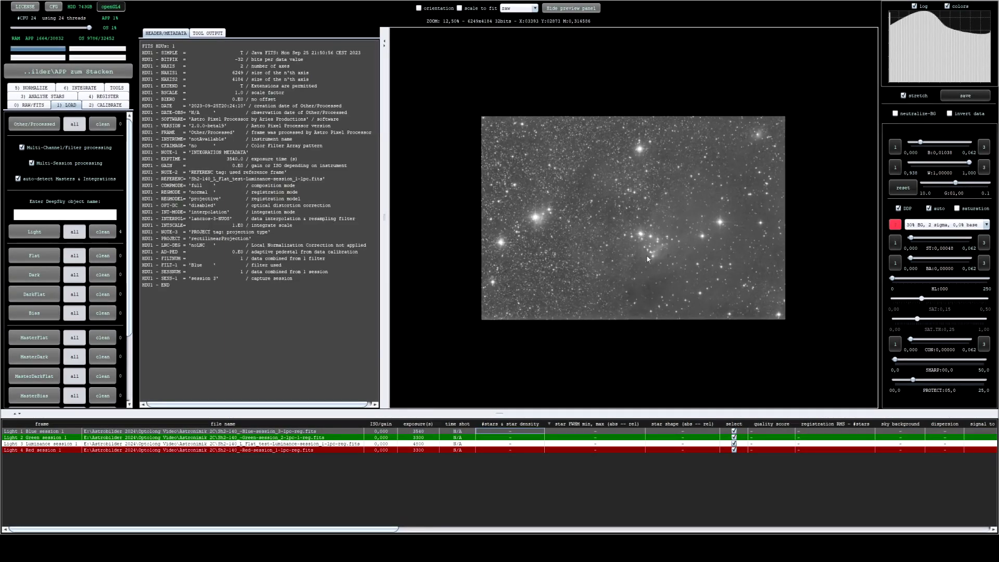
scroll(643, 149, "up", 8)
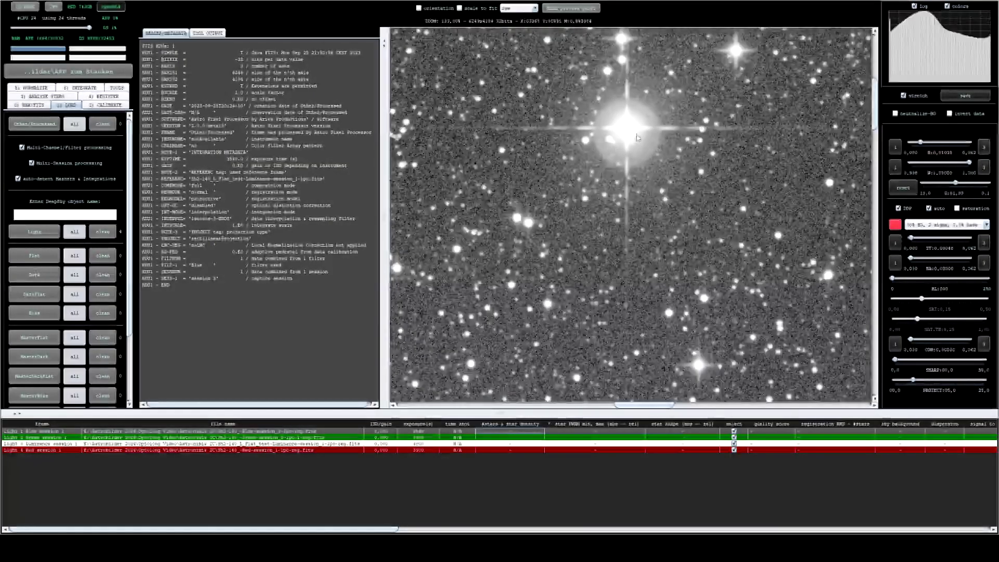
left_click_drag(641, 136, 637, 168)
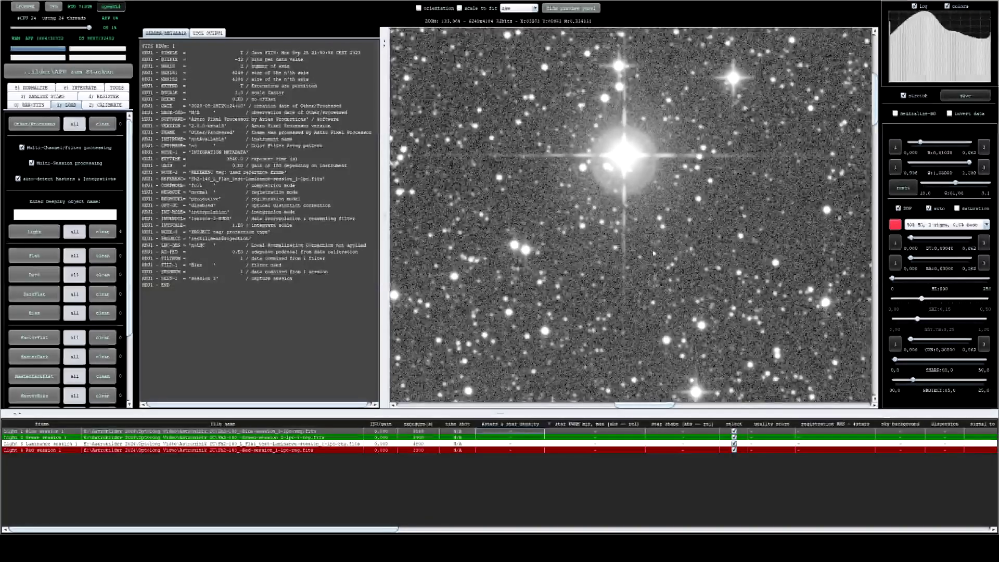
scroll(638, 214, "down", 3)
left_click_drag(681, 308, 416, 57)
left_click_drag(786, 396, 692, 210)
scroll(697, 202, "down", 3)
left_click_drag(479, 177, 702, 200)
left_click_drag(579, 193, 705, 173)
scroll(705, 173, "up", 4)
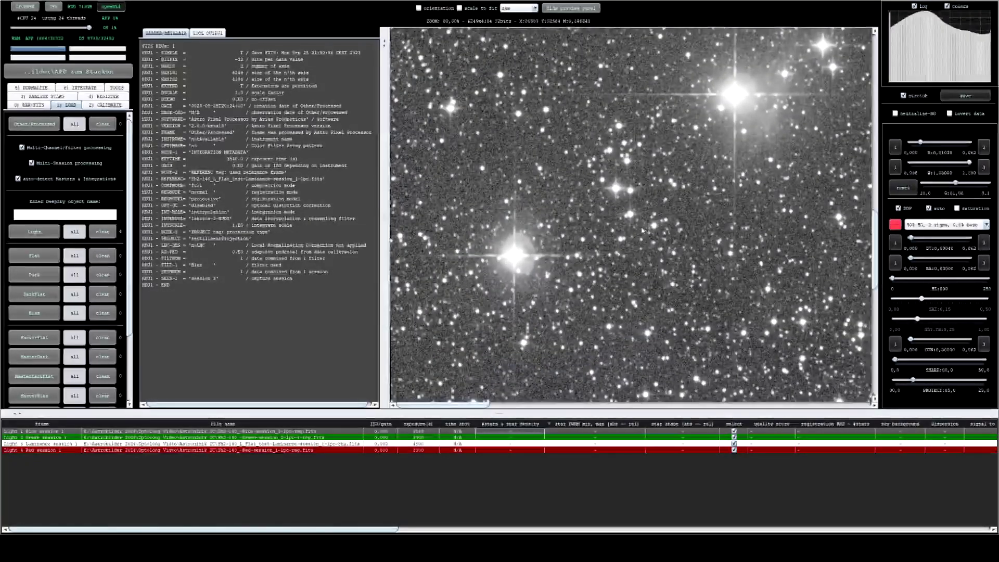
left_click_drag(567, 272, 472, 327)
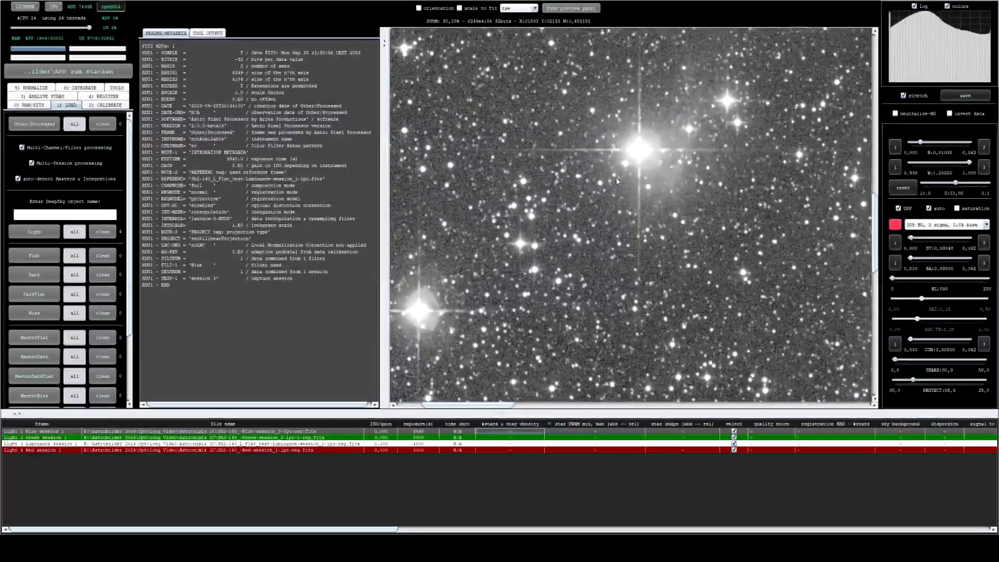
left_click_drag(470, 280, 565, 246)
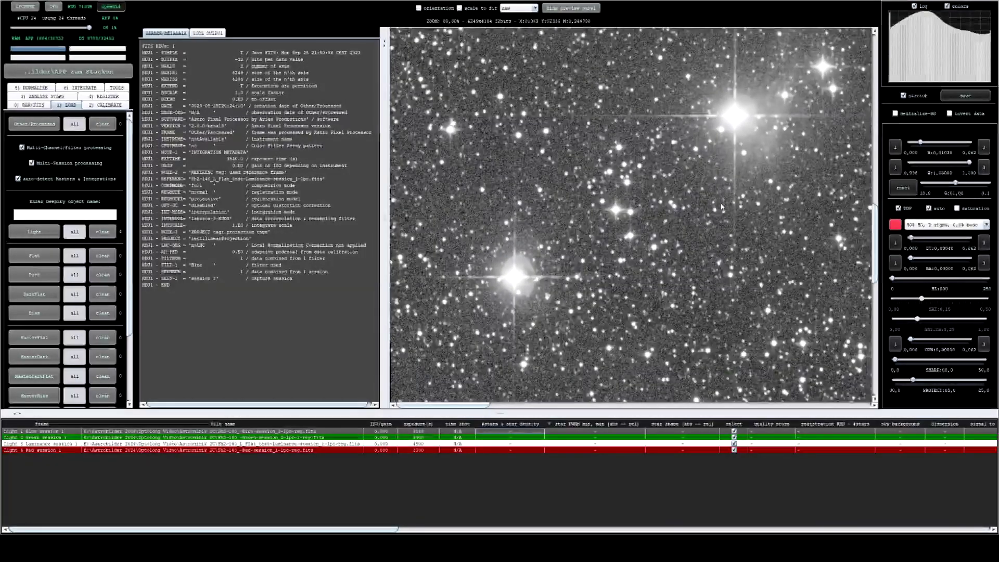
scroll(729, 204, "down", 1)
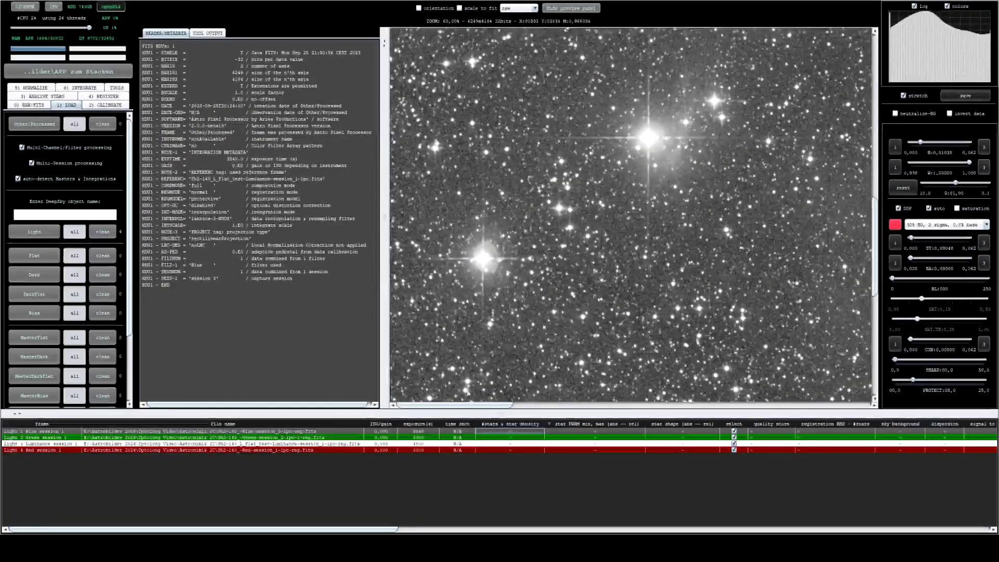
Step: Preview the Green, Red and Luminance Sh2-140 frames in turn to compare the same pair of bright stars
double_click(467, 438)
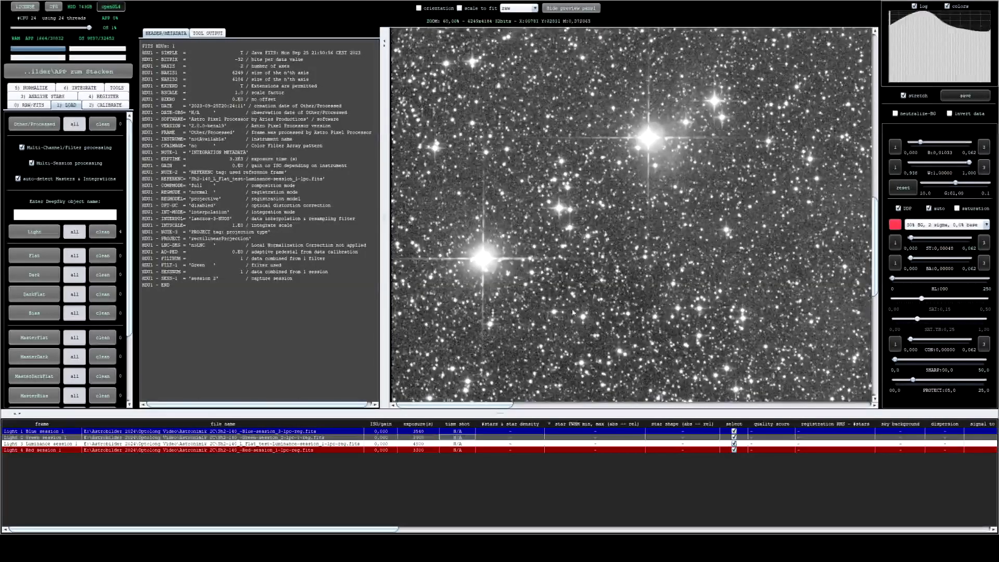
double_click(500, 451)
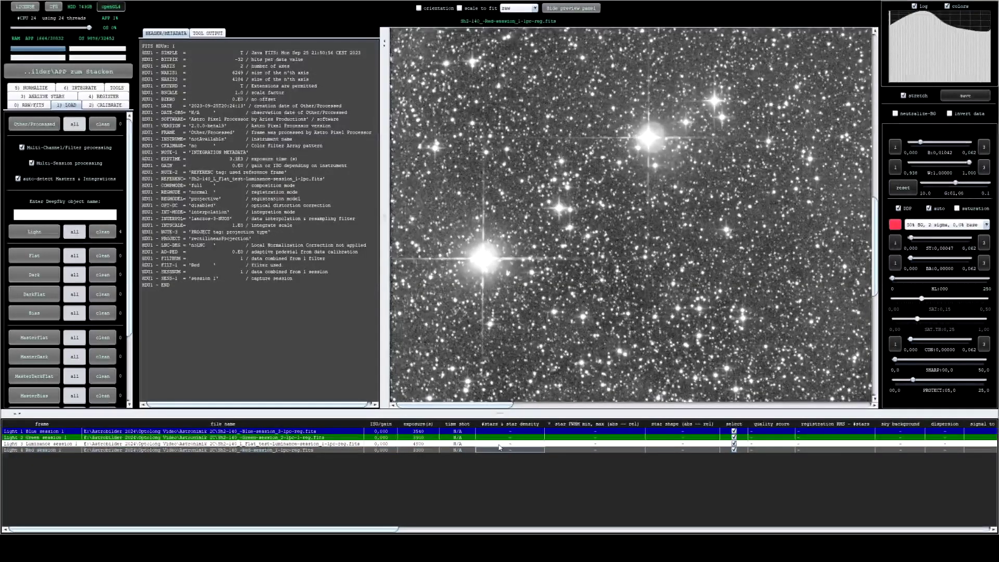
double_click(500, 445)
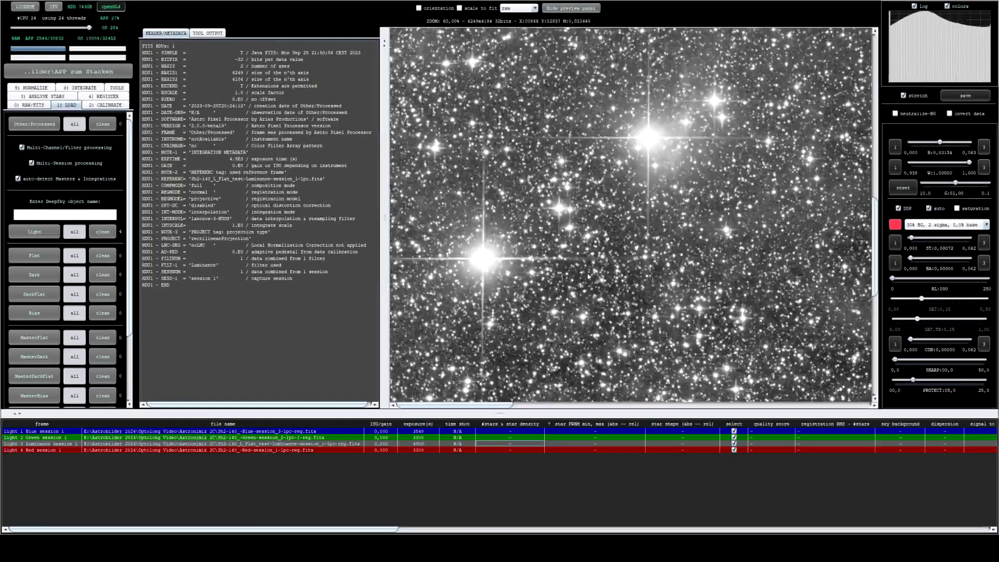
Step: Magnify the brightest upper star in the Luminance Sh2-140 frame and compare its halo in the Green and Blue frames
left_click_drag(569, 290, 659, 95)
scroll(659, 96, "up", 3)
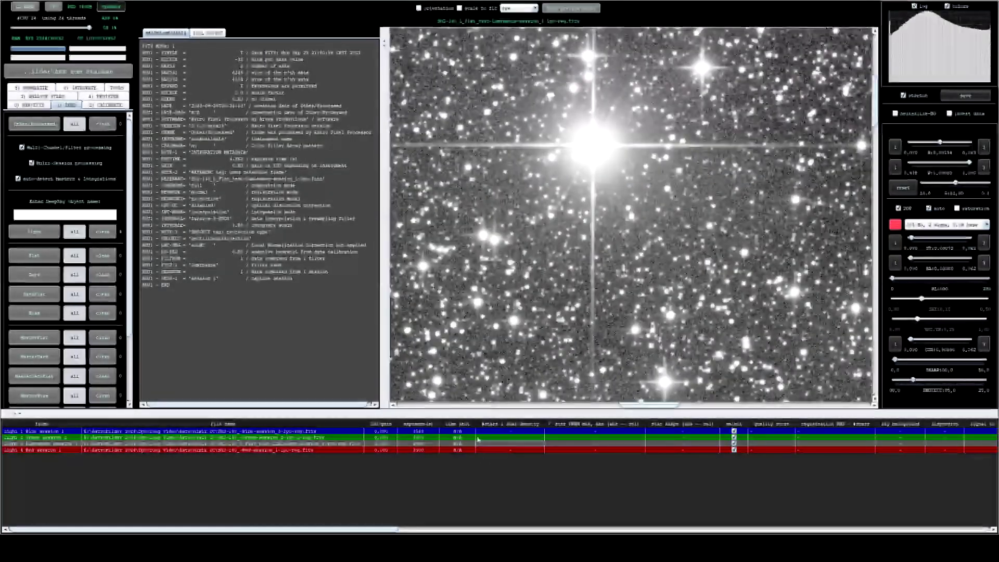
double_click(479, 437)
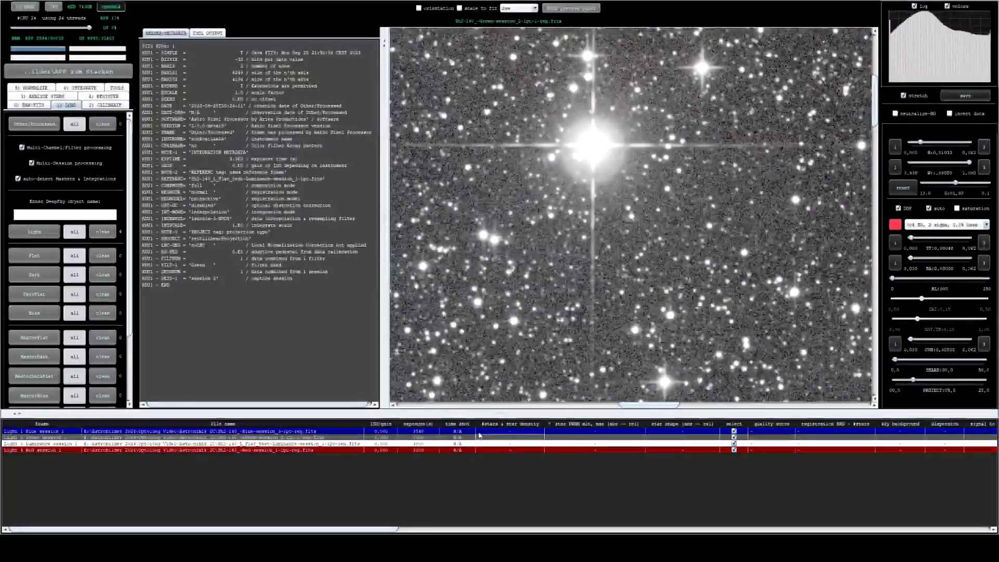
double_click(480, 432)
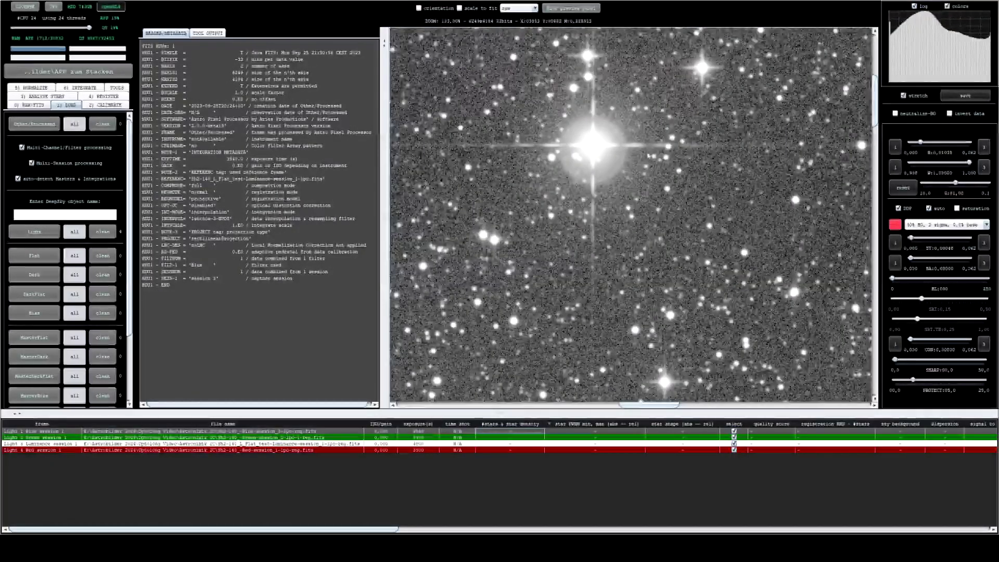
Step: Survey the Blue Sh2-140 frame as a whole, examining the nebula region and the bright star above it
scroll(613, 162, "down", 5)
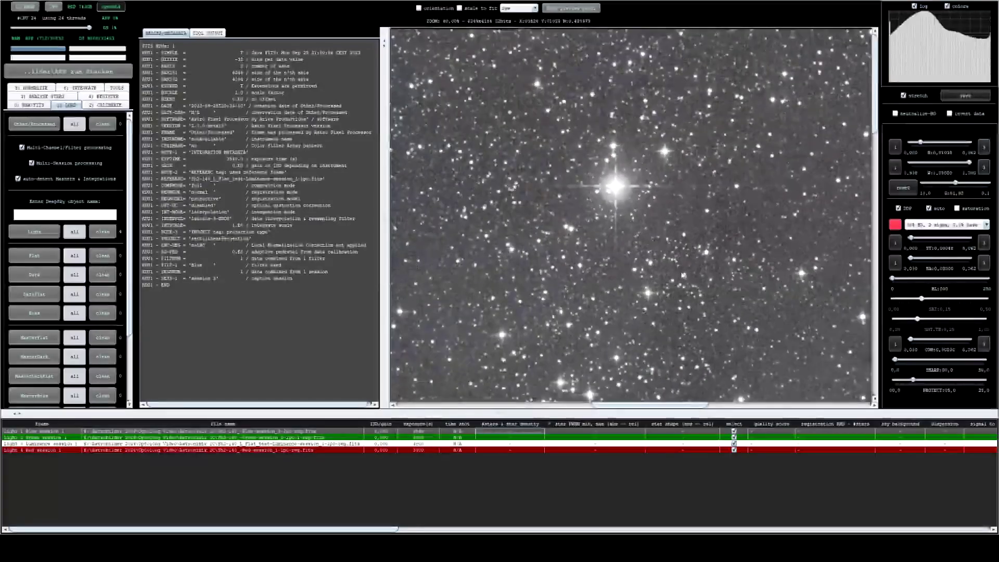
scroll(714, 253, "down", 4)
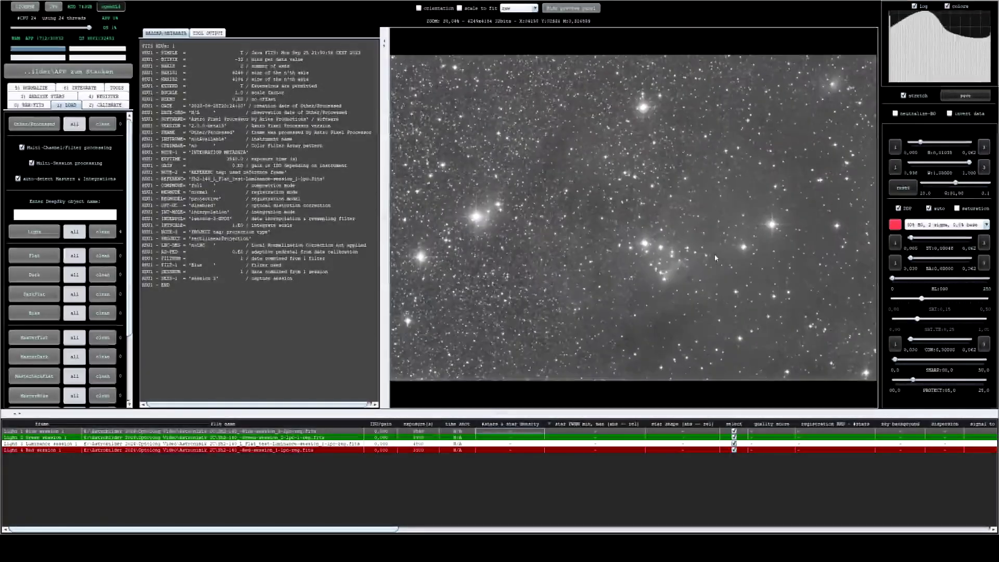
scroll(743, 256, "up", 4)
left_click_drag(743, 257, 642, 184)
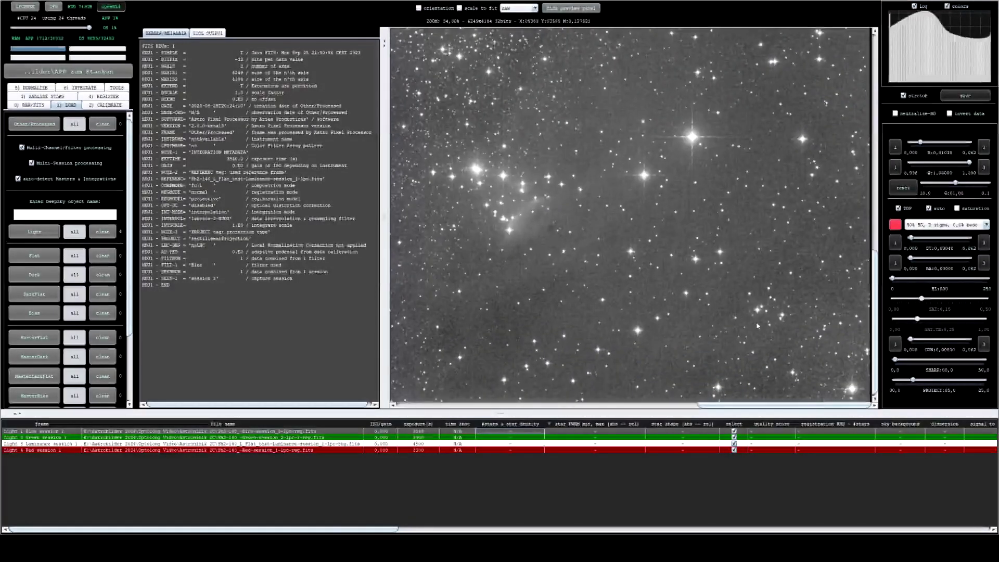
scroll(573, 212, "down", 2)
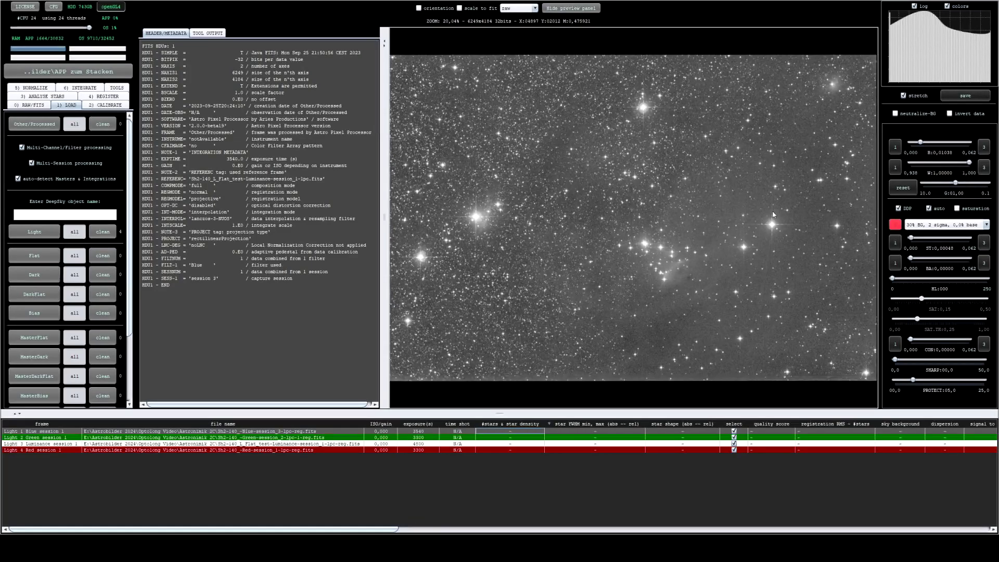
scroll(641, 117, "up", 5)
left_click_drag(682, 99, 567, 140)
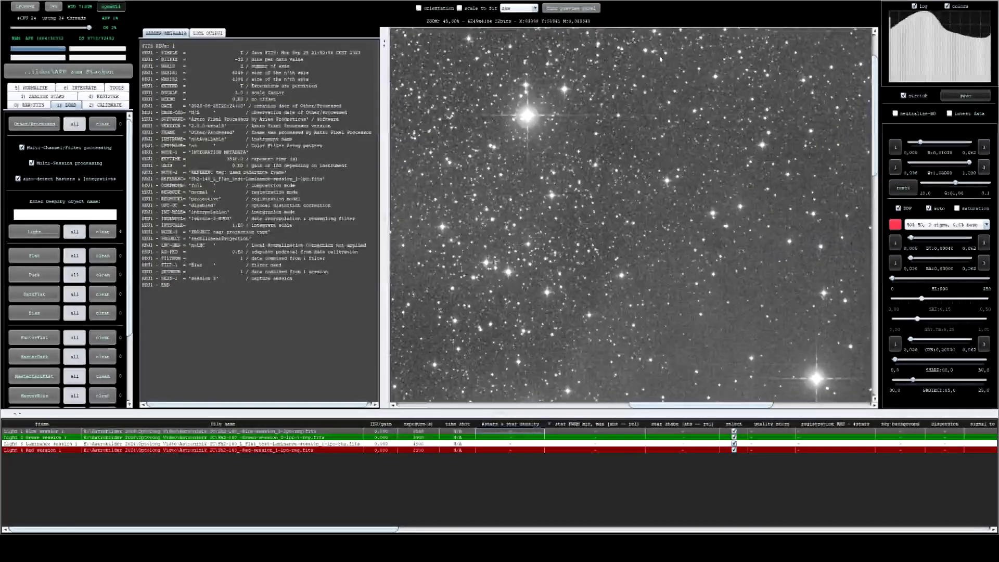
scroll(567, 130, "up", 3)
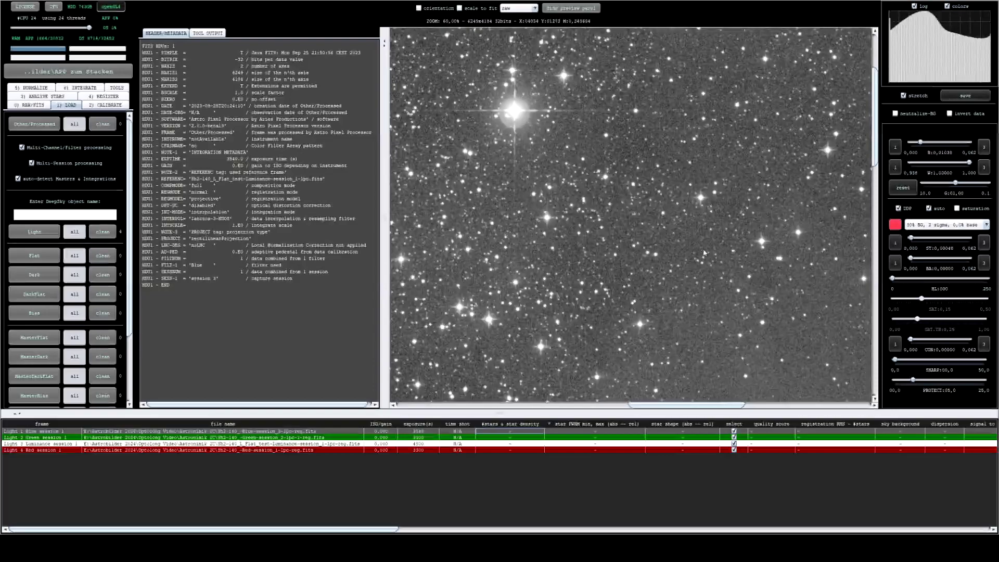
Step: Examine the bright star pair beside the nebula and the halo of the bright upper star in the Blue frame
left_click_drag(708, 259, 529, 219)
left_click_drag(714, 306, 548, 189)
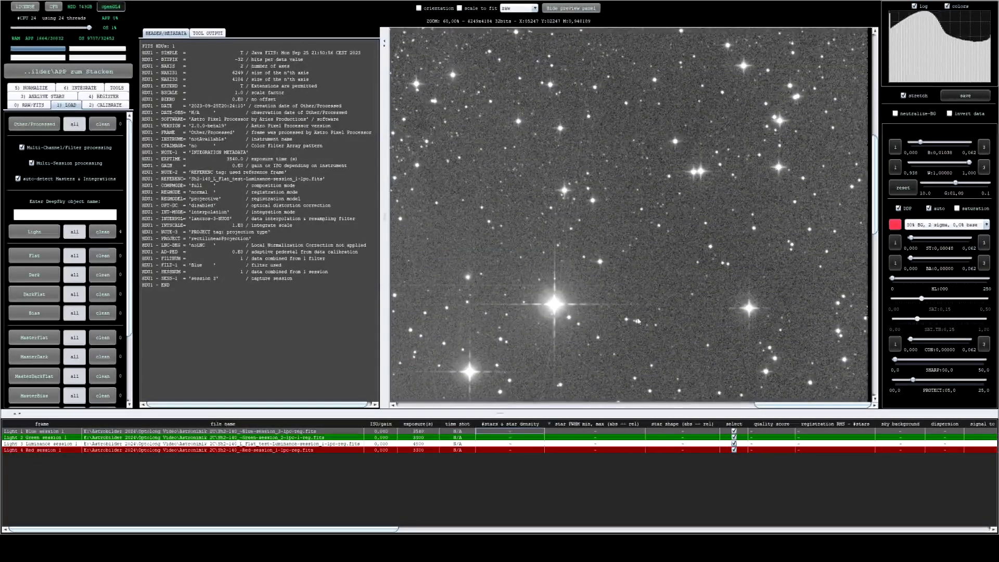
left_click_drag(638, 307, 641, 272)
left_click_drag(604, 322, 673, 338)
left_click_drag(489, 68, 630, 184)
scroll(631, 183, "up", 5)
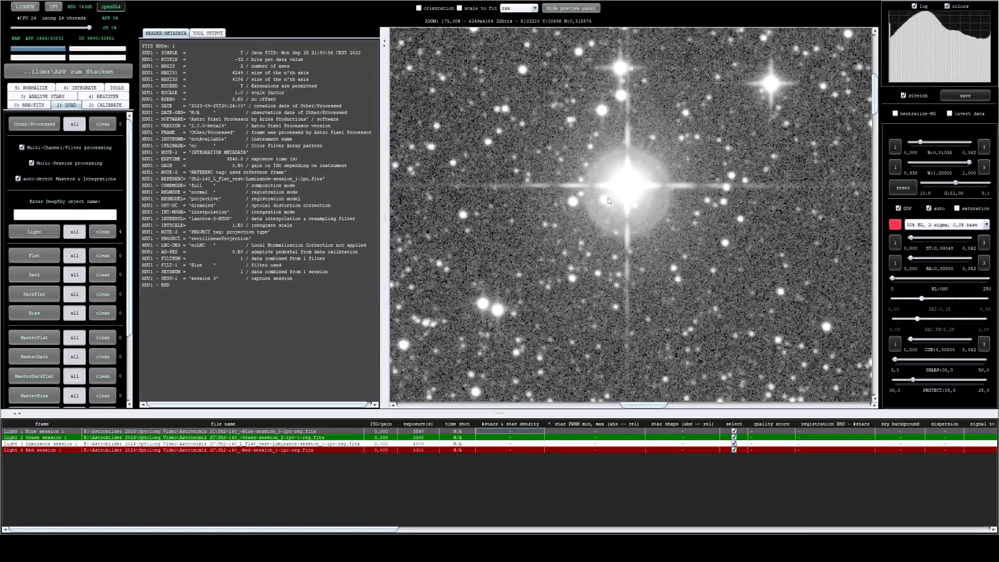
Step: Examine the nebula cluster in the Blue Sh2-140 frame and magnify its neighbouring bright star pair to check for reflections
scroll(651, 209, "down", 5)
scroll(651, 212, "down", 1)
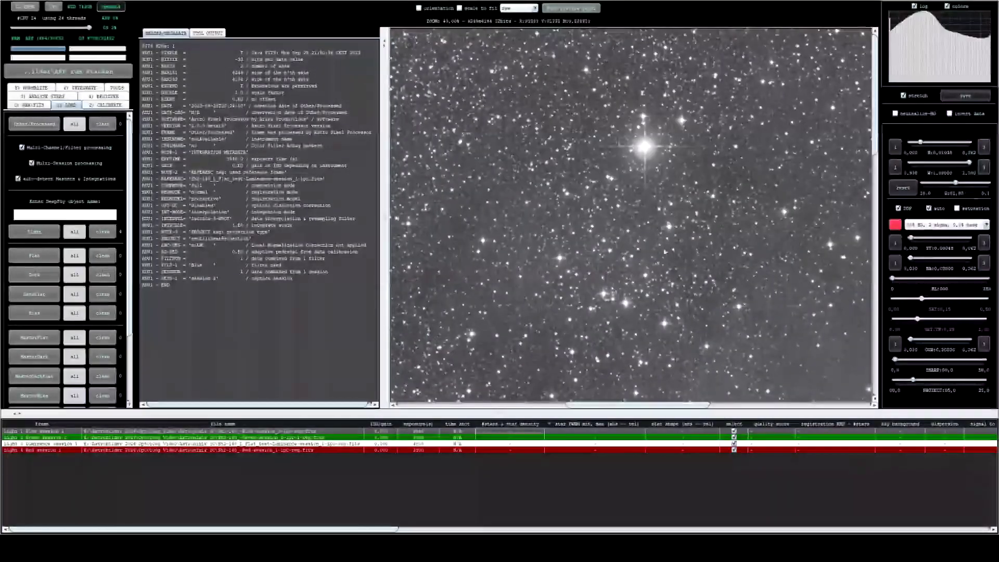
left_click_drag(665, 332, 592, 233)
left_click_drag(650, 335, 563, 281)
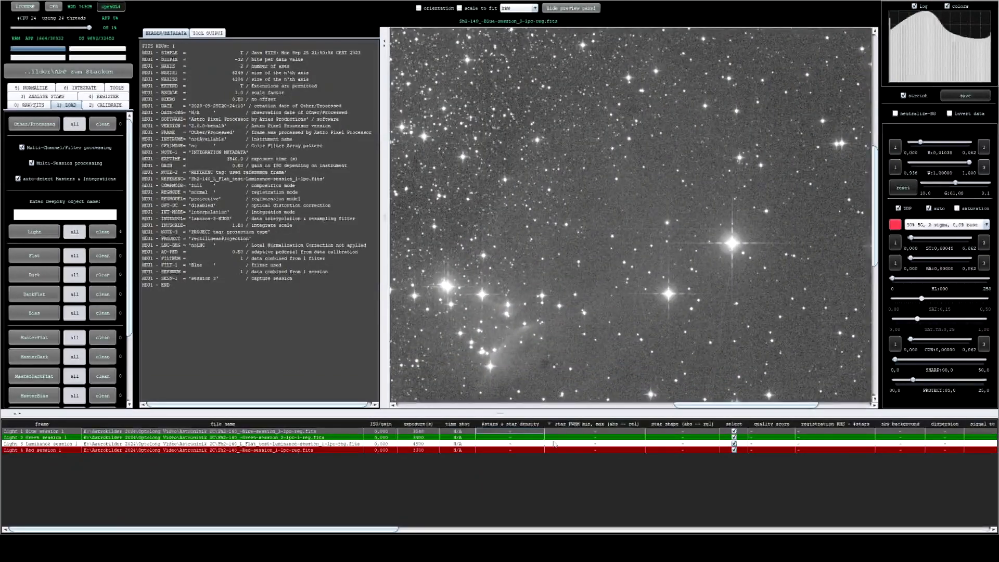
scroll(669, 317, "up", 4)
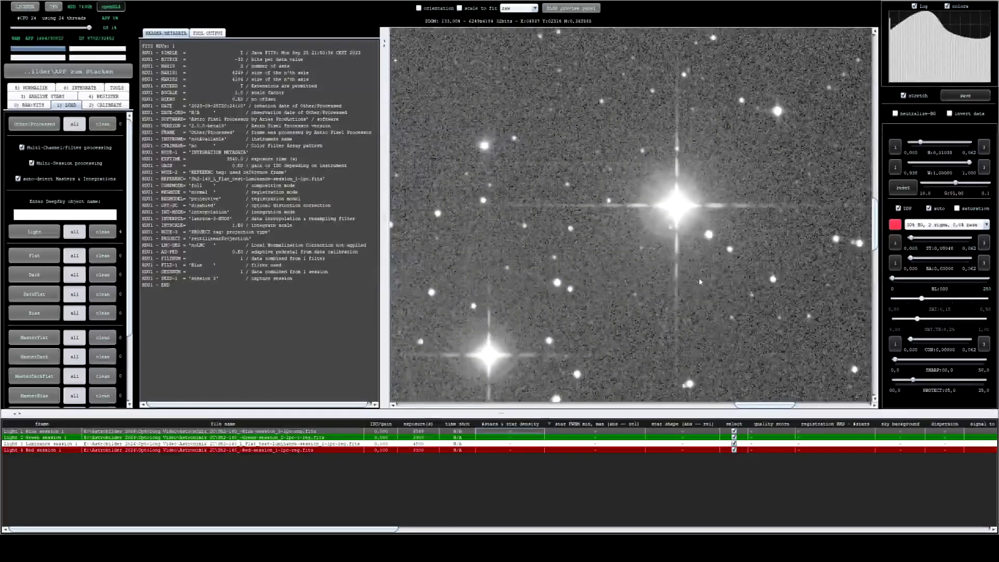
scroll(597, 325, "down", 3)
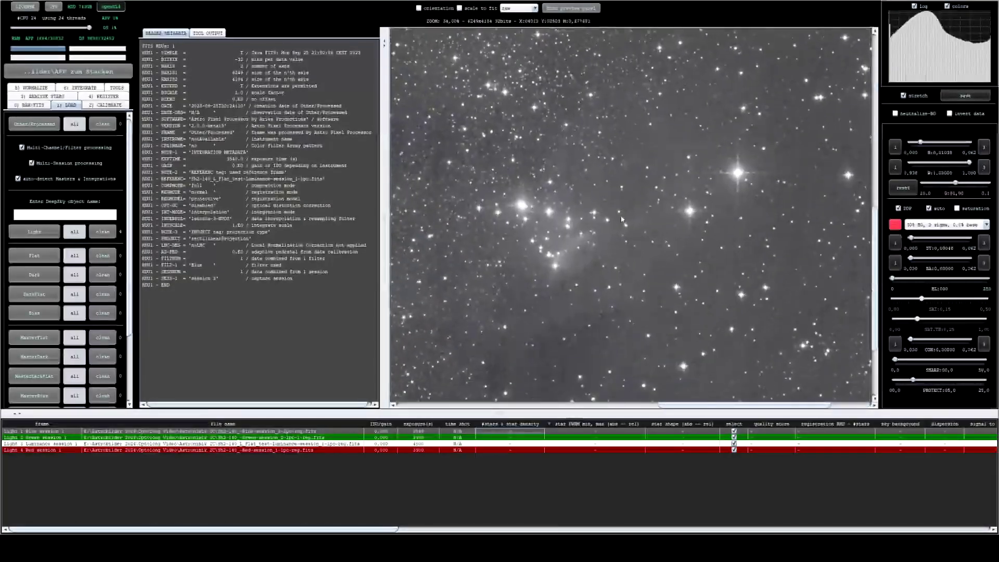
Step: Replace the four Sh2-140 light frames in the file list with the Blue, Green, Luminance and Red M94 frames
left_click(504, 443)
key("ctrl+a")
right_click(504, 442)
left_click(519, 463)
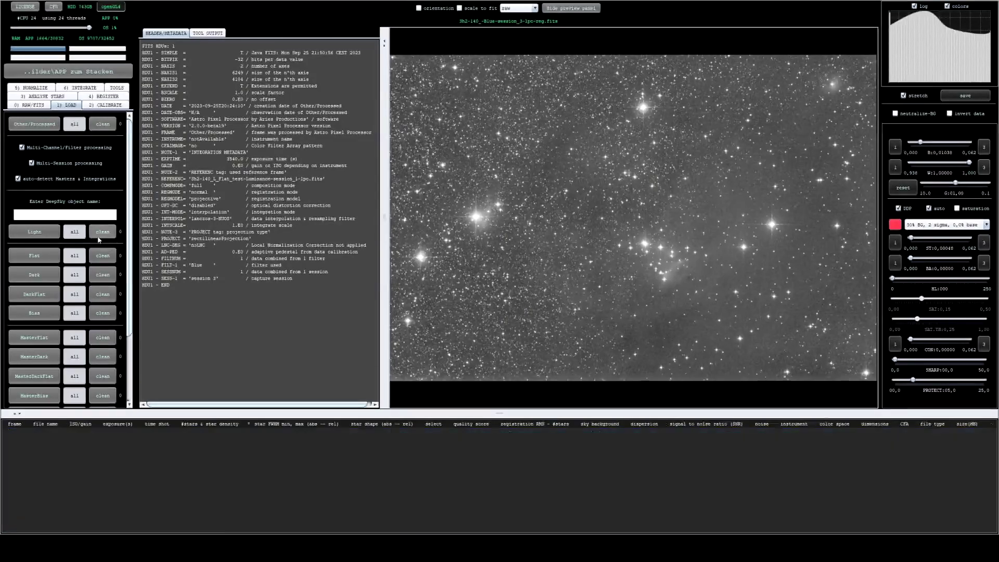
left_click(44, 234)
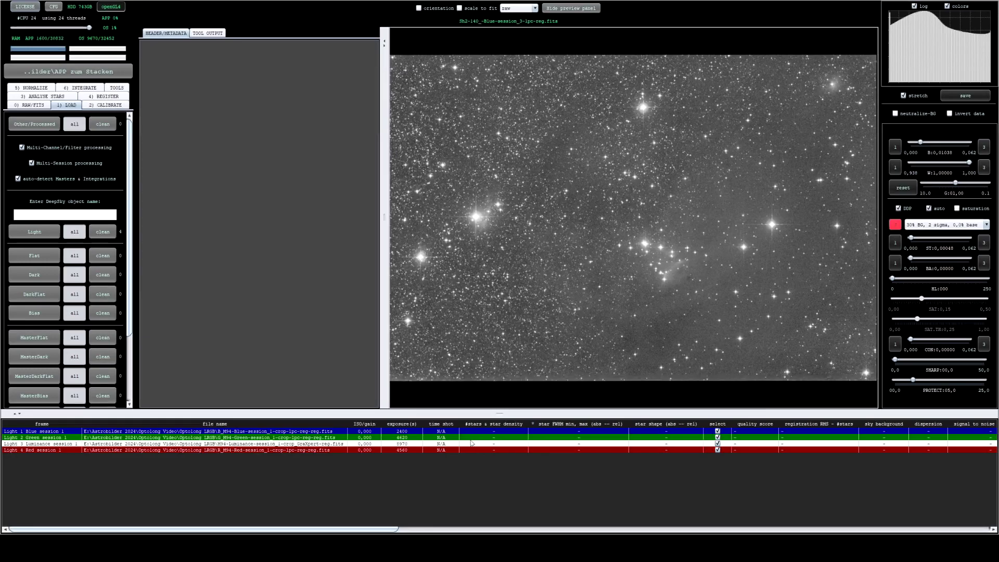
Step: Preview the Blue M94 frame and examine the galaxy and the stars to its right for halos
left_click(477, 433)
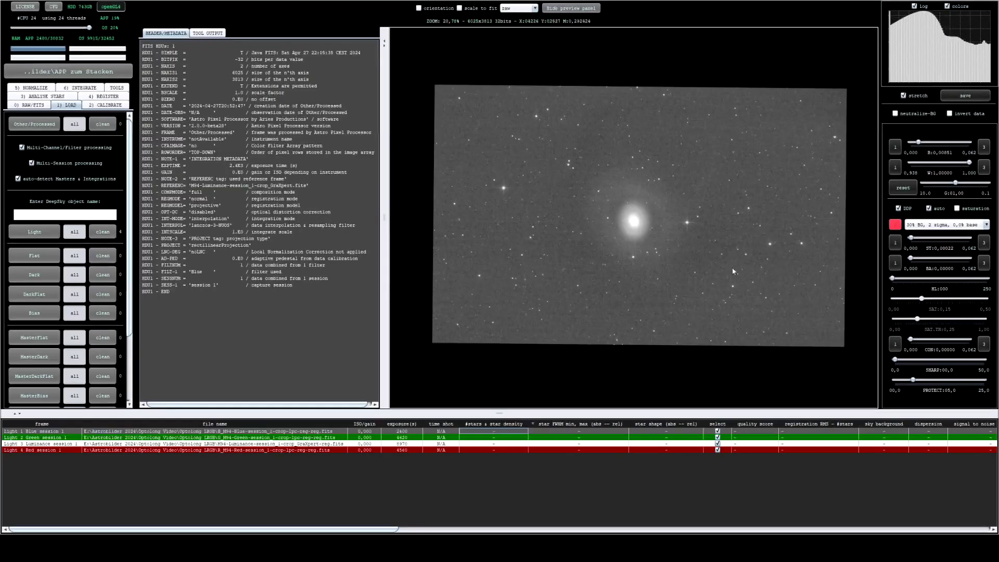
left_click(506, 182)
left_click_drag(623, 238, 632, 260)
scroll(515, 208, "up", 3)
scroll(543, 213, "down", 6)
scroll(857, 299, "up", 2)
left_click_drag(724, 243, 581, 213)
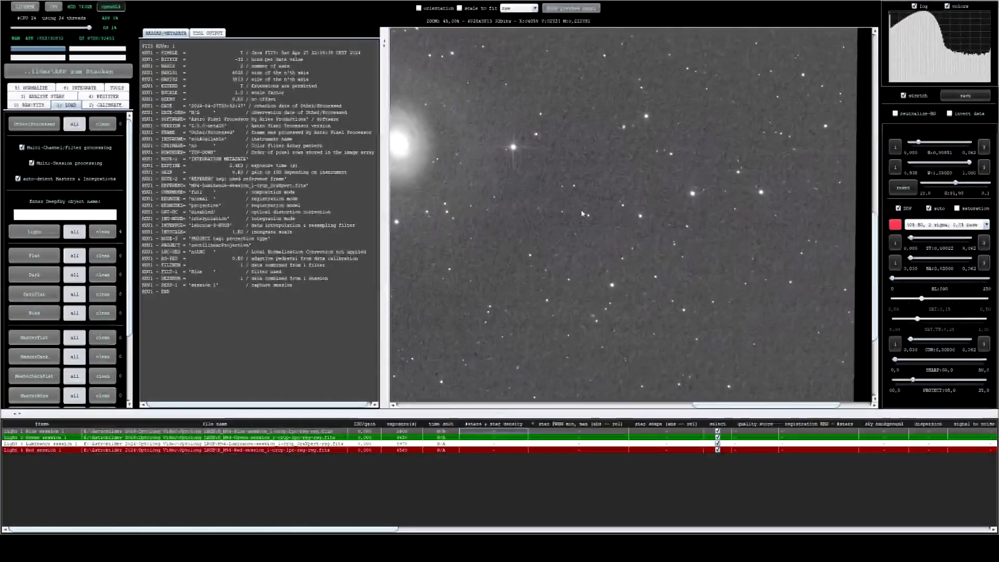
scroll(582, 214, "up", 6)
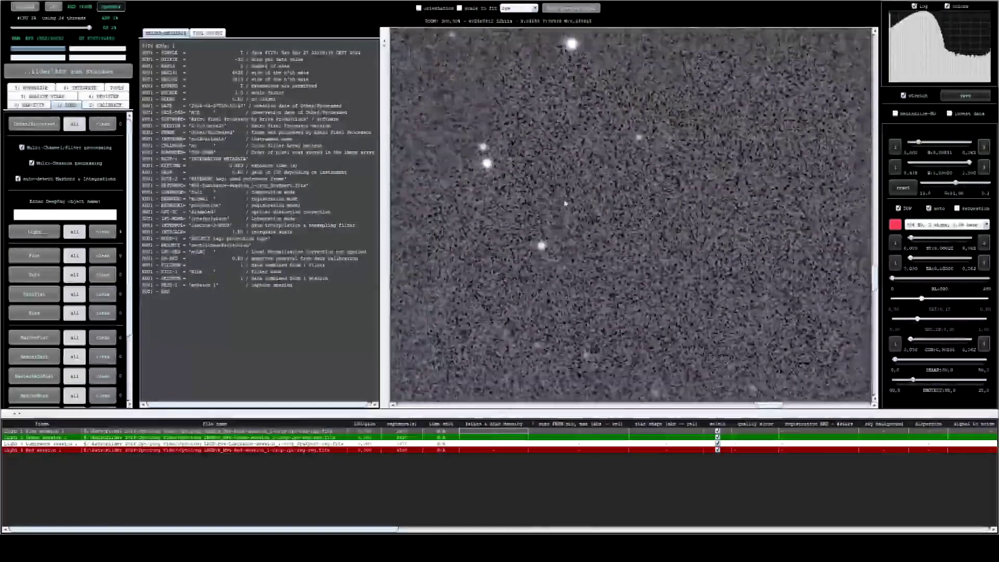
scroll(566, 203, "up", 4)
scroll(576, 261, "down", 6)
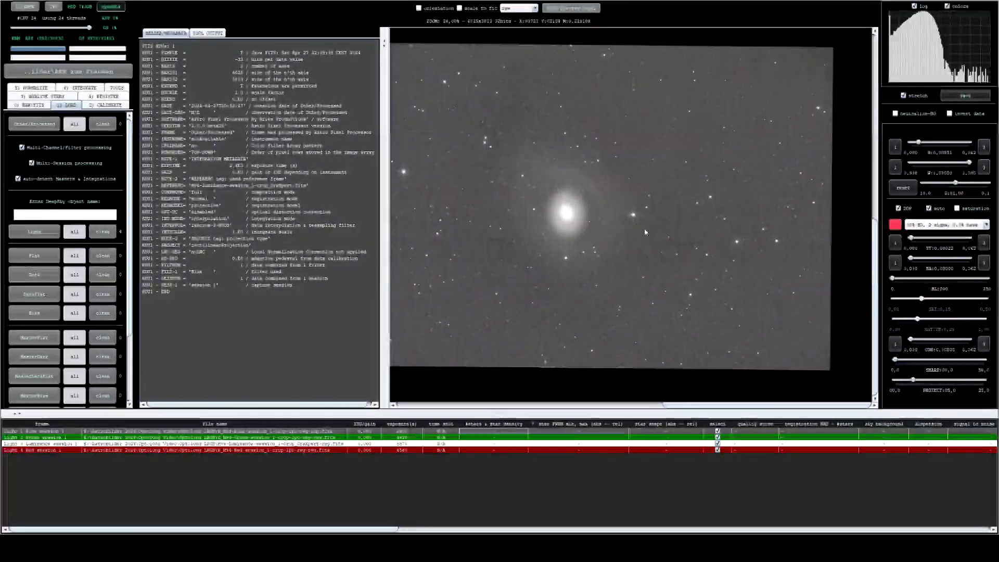
Step: Examine the bright star left of the galaxy in the Blue M94 frame for halos and reflections
scroll(645, 231, "up", 3)
scroll(644, 231, "down", 2)
left_click_drag(479, 203, 809, 294)
scroll(561, 224, "up", 5)
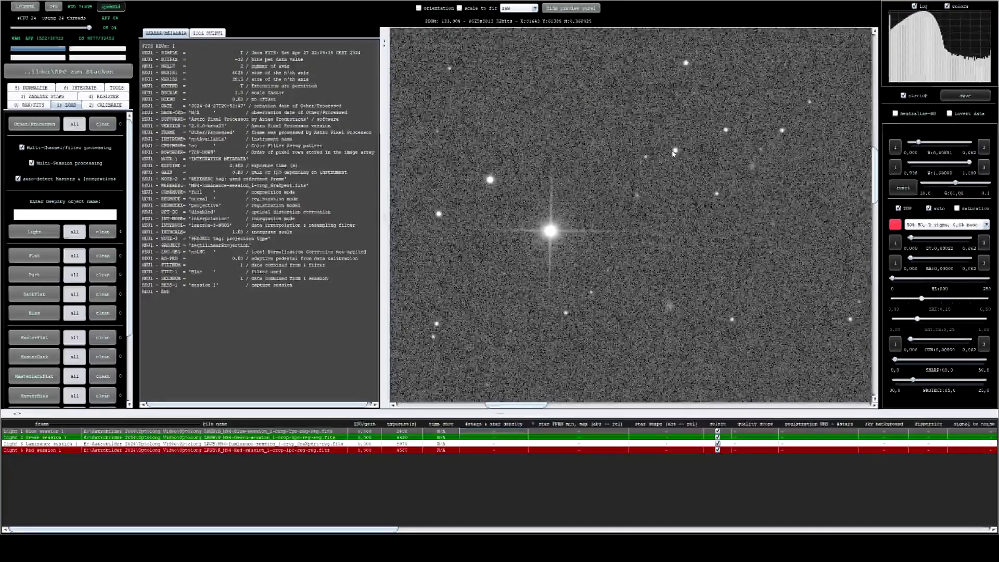
scroll(680, 151, "up", 1)
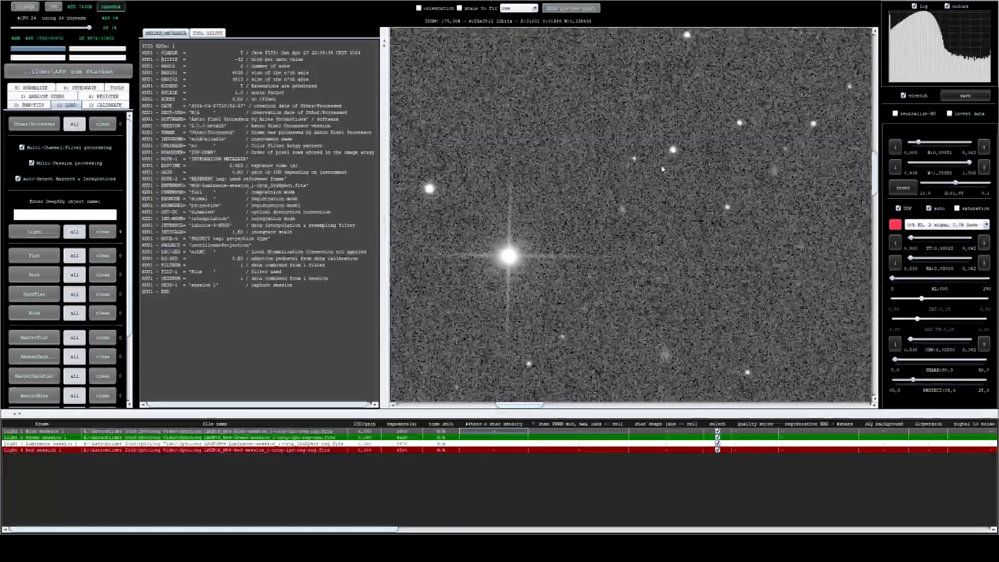
scroll(702, 242, "down", 2)
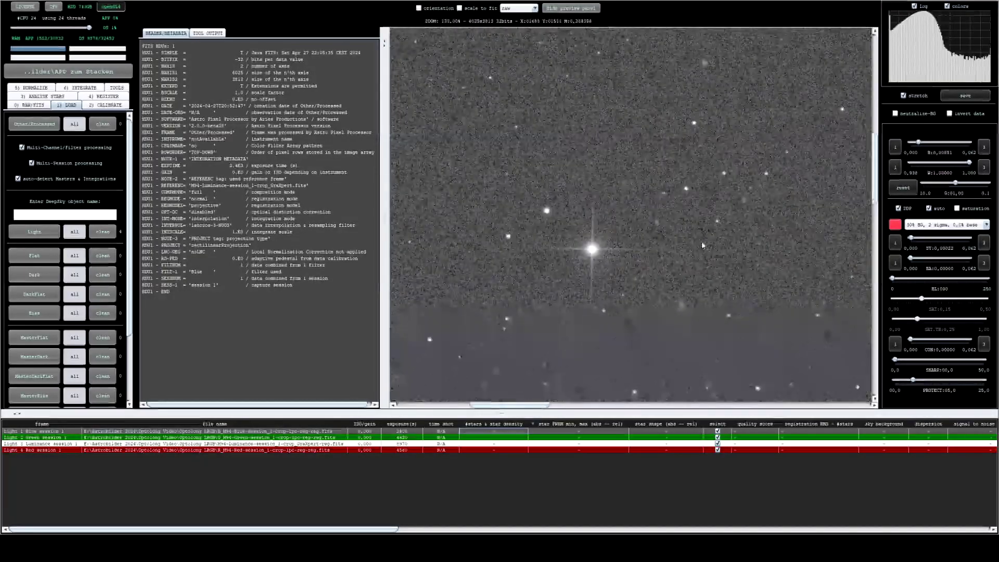
left_click_drag(728, 310, 705, 292)
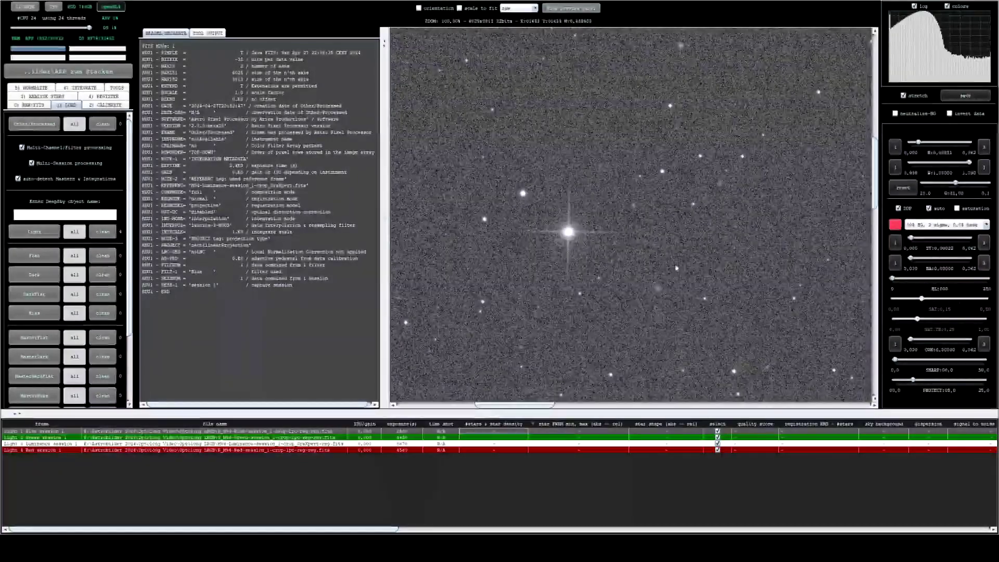
Step: Preview the Green, Red and Luminance M94 frames in turn to compare the bright stars beside the galaxy
left_click(450, 432)
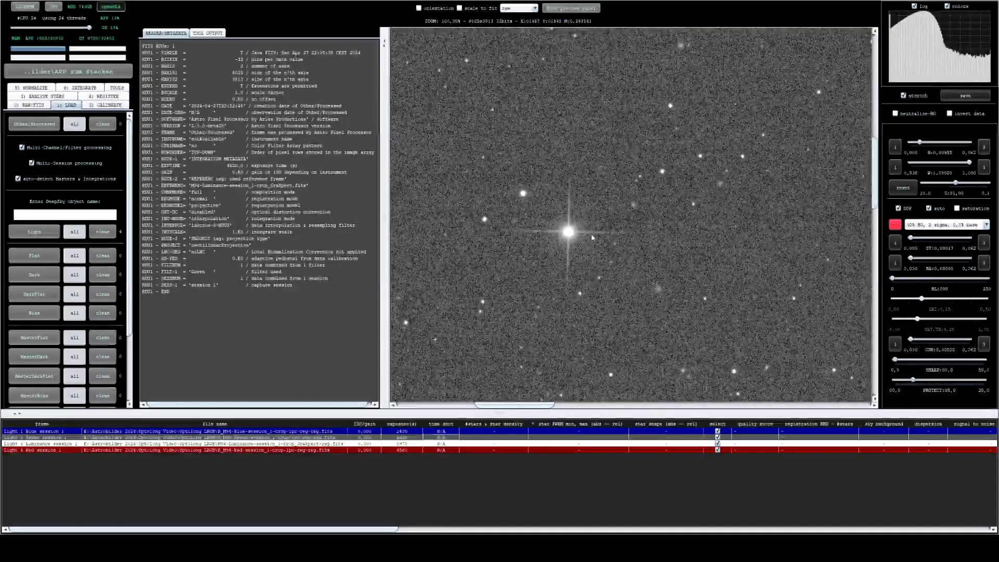
left_click(502, 451)
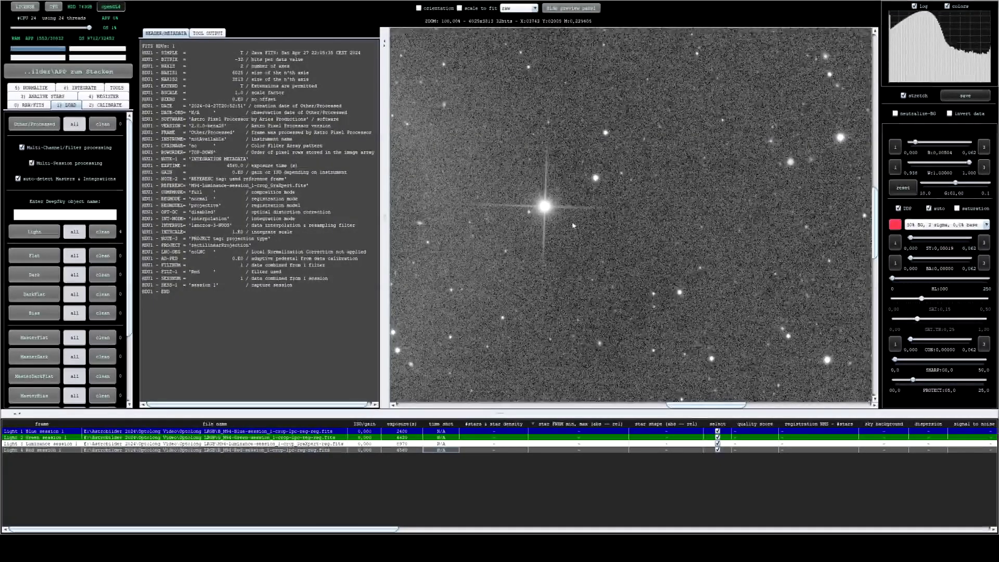
left_click(476, 444)
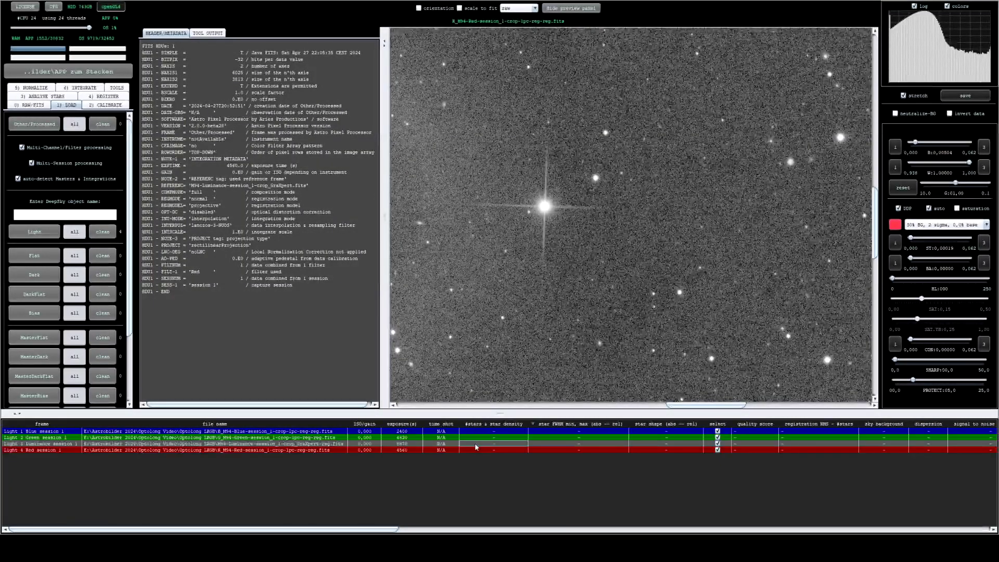
Step: Magnify the bright star left of the galaxy in the Luminance M94 frame to check its halo and spikes
scroll(542, 236, "down", 3)
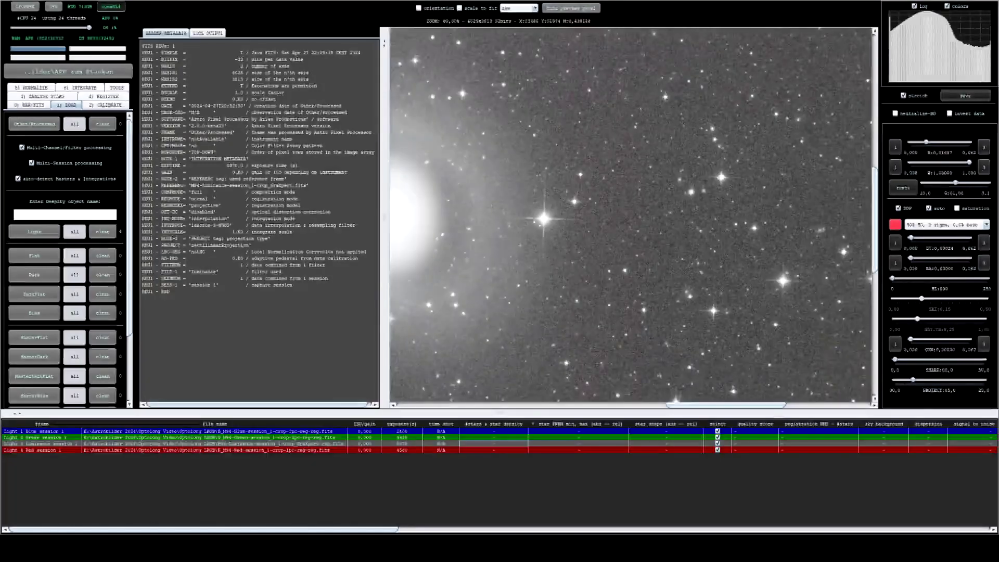
left_click_drag(416, 219, 578, 235)
scroll(578, 235, "up", 5)
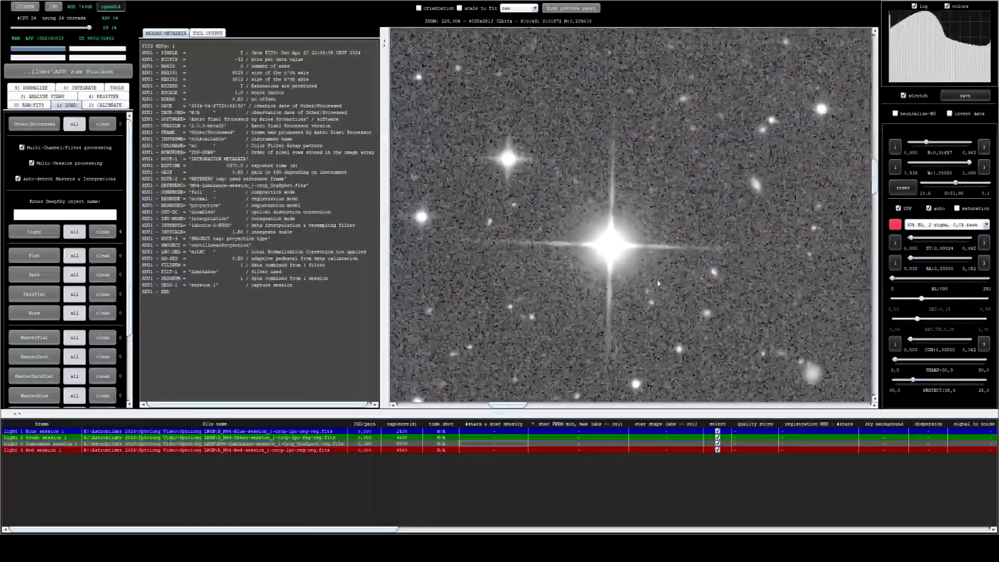
scroll(679, 208, "down", 3)
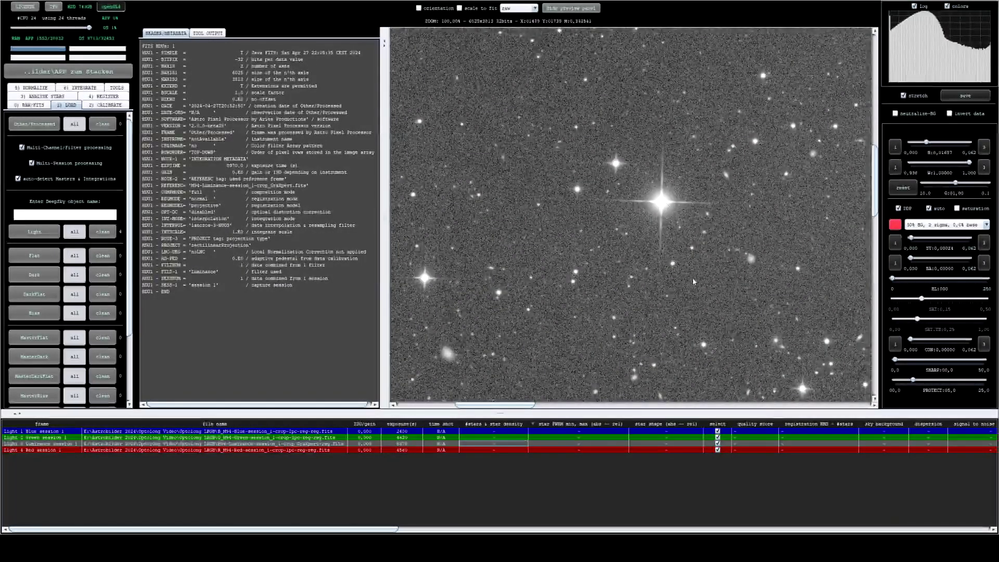
Step: Inspect the outer field right of the galaxy in the Luminance M94 frame, examining its bright stars and faint background objects
scroll(664, 217, "down", 4)
scroll(814, 213, "up", 5)
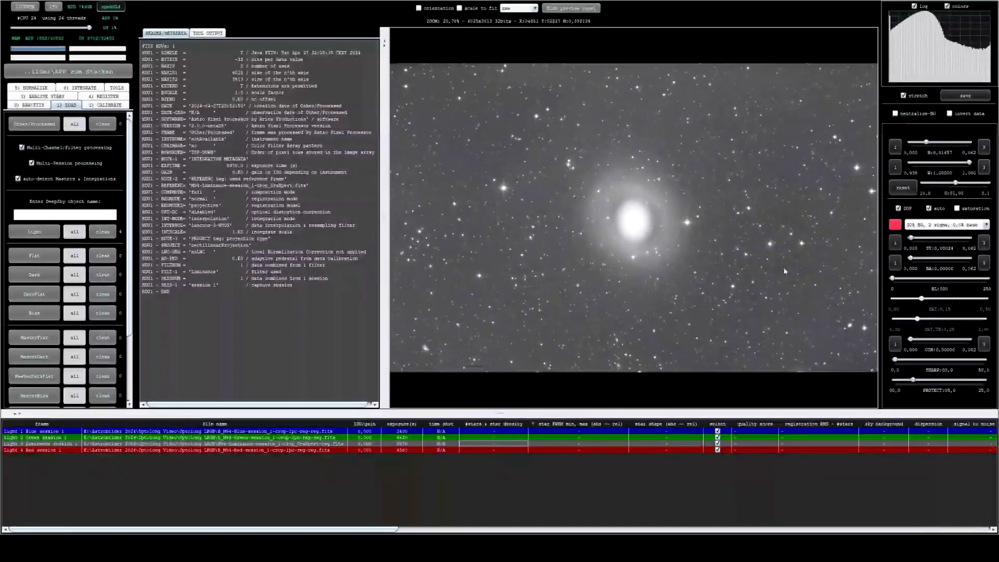
scroll(813, 214, "up", 5)
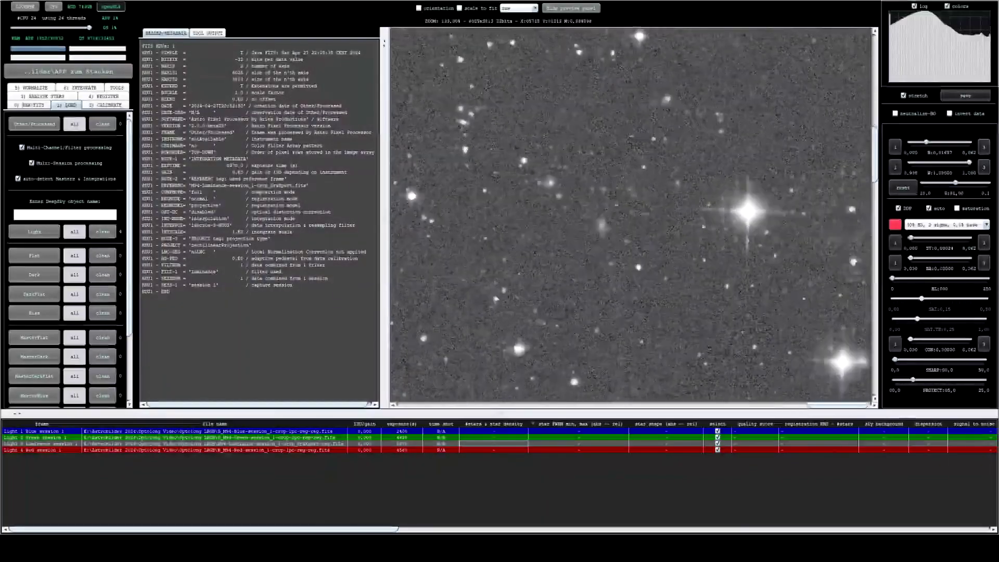
scroll(702, 244, "down", 4)
left_click_drag(702, 247, 760, 334)
scroll(734, 262, "up", 3)
scroll(760, 254, "down", 1)
scroll(760, 312, "down", 2)
left_click_drag(760, 130, 759, 399)
left_click_drag(760, 234, 760, 349)
scroll(760, 291, "up", 3)
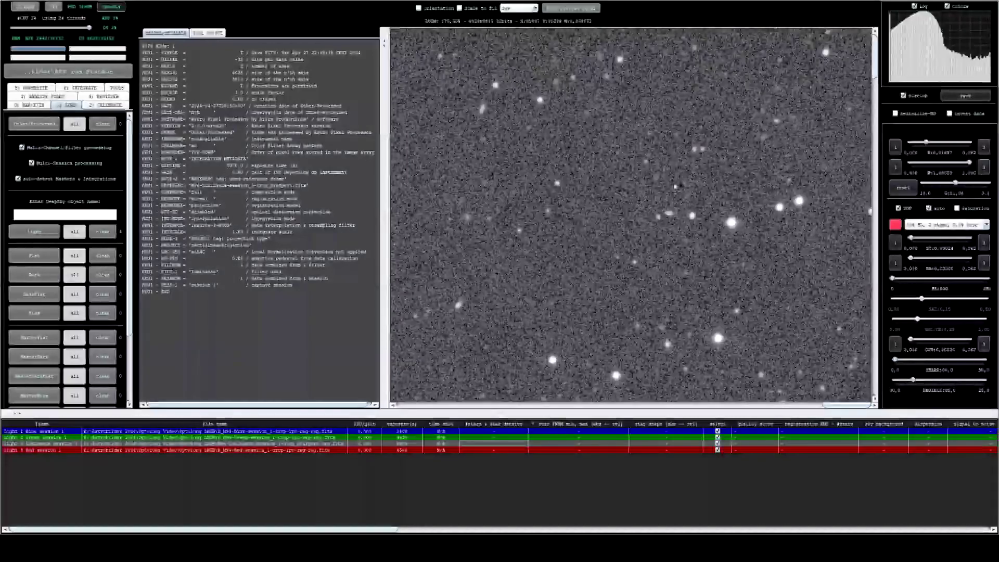
left_click_drag(874, 56, 843, 367)
scroll(843, 368, "down", 3)
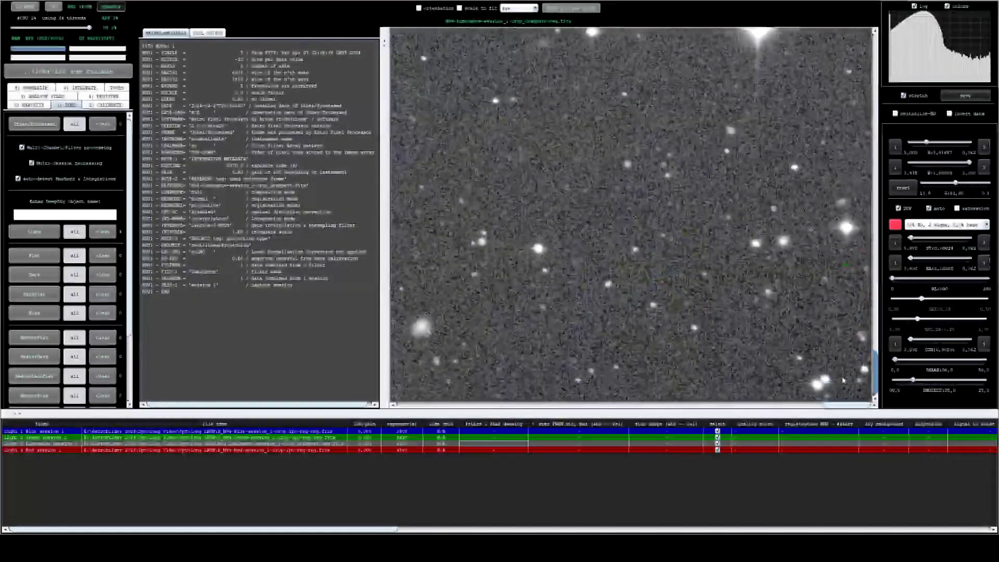
Step: Inspect the lower-left and upper-left corners of the Luminance M94 frame, examining the star shapes and faint background galaxies
left_click_drag(846, 404, 394, 389)
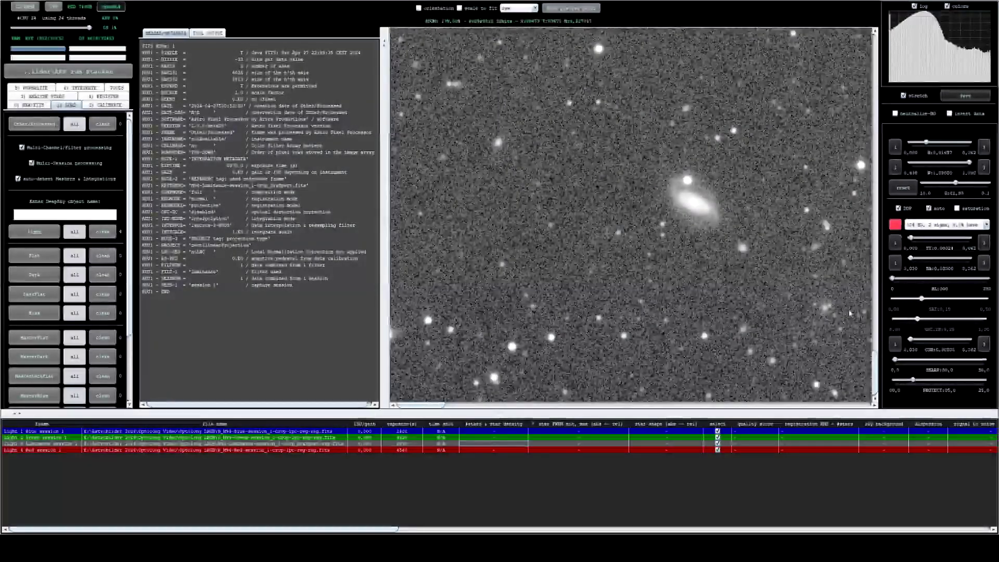
left_click_drag(874, 366, 879, 49)
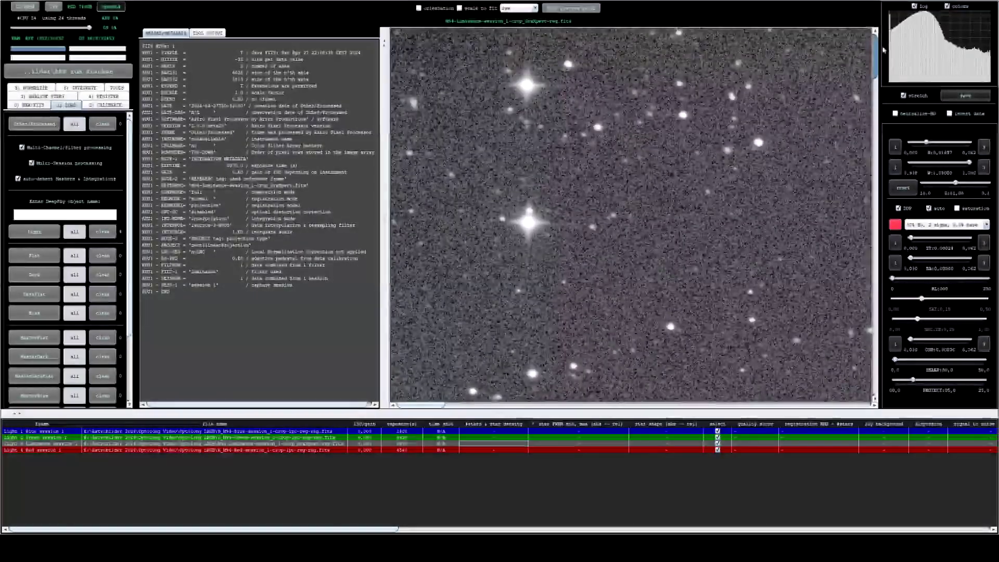
scroll(719, 153, "down", 3)
scroll(541, 141, "down", 5)
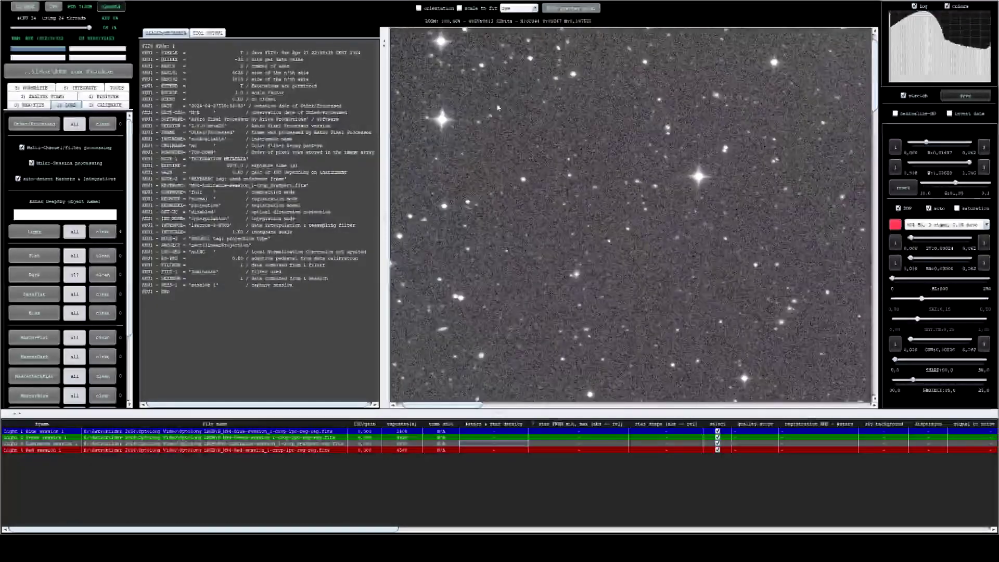
scroll(601, 225, "up", 3)
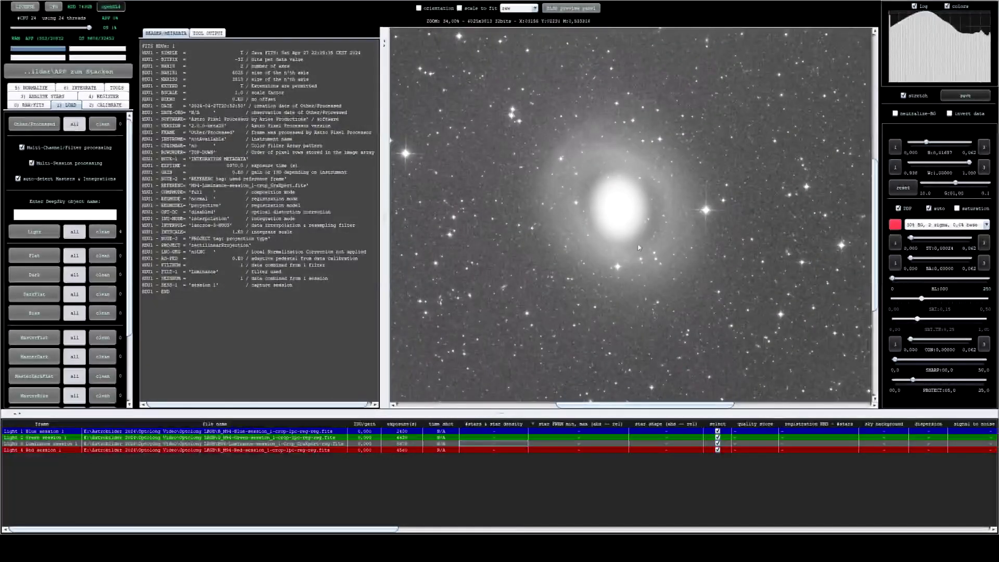
Step: Magnify the lower-right field of the Luminance M94 frame to examine the small elliptical galaxy beside the bright star
scroll(601, 225, "up", 5)
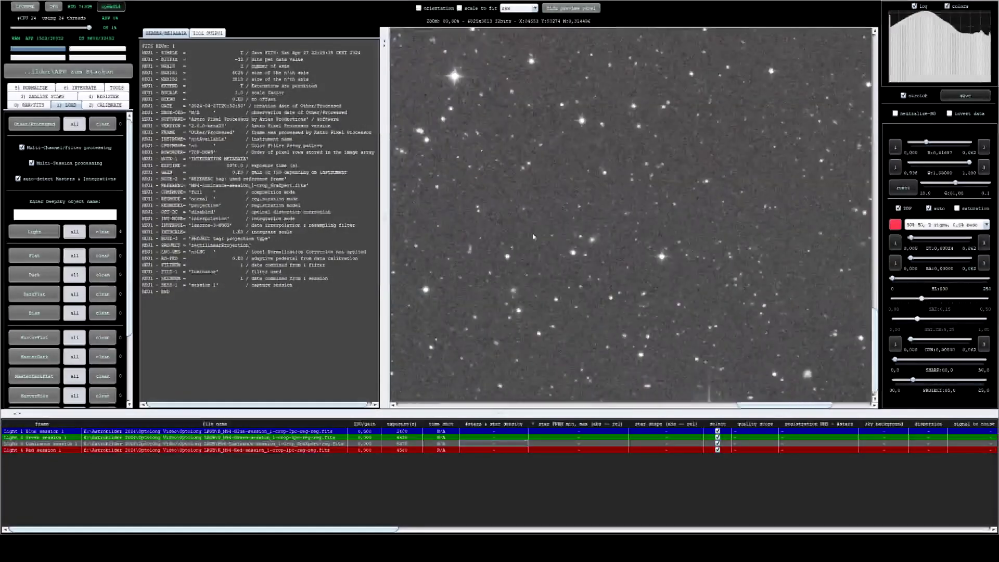
scroll(764, 332, "up", 3)
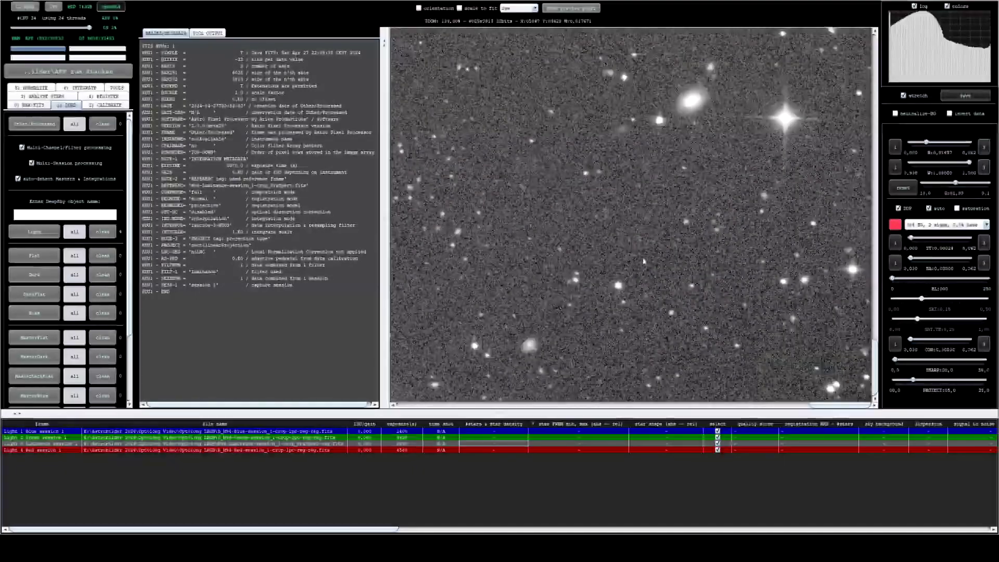
scroll(680, 211, "down", 4)
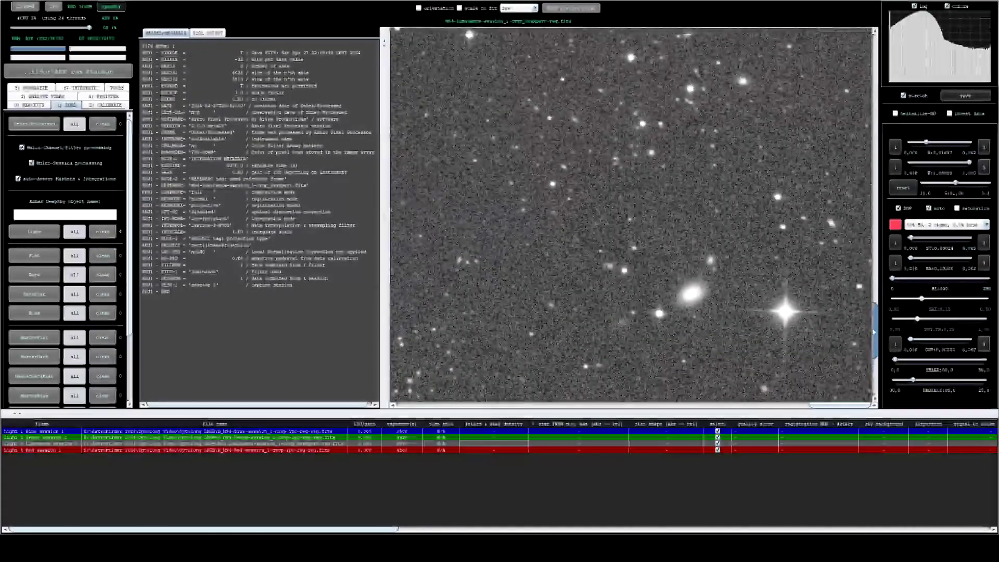
Step: Re-examine the bright star left of the galaxy in the Luminance M94 frame for halos and diffraction spikes at close range
scroll(606, 227, "down", 4)
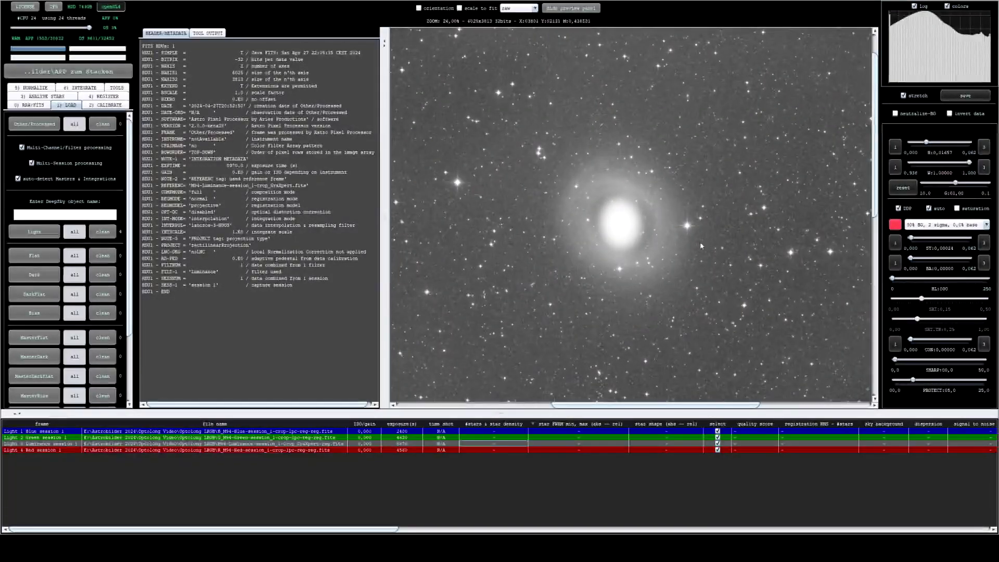
scroll(465, 191, "up", 8)
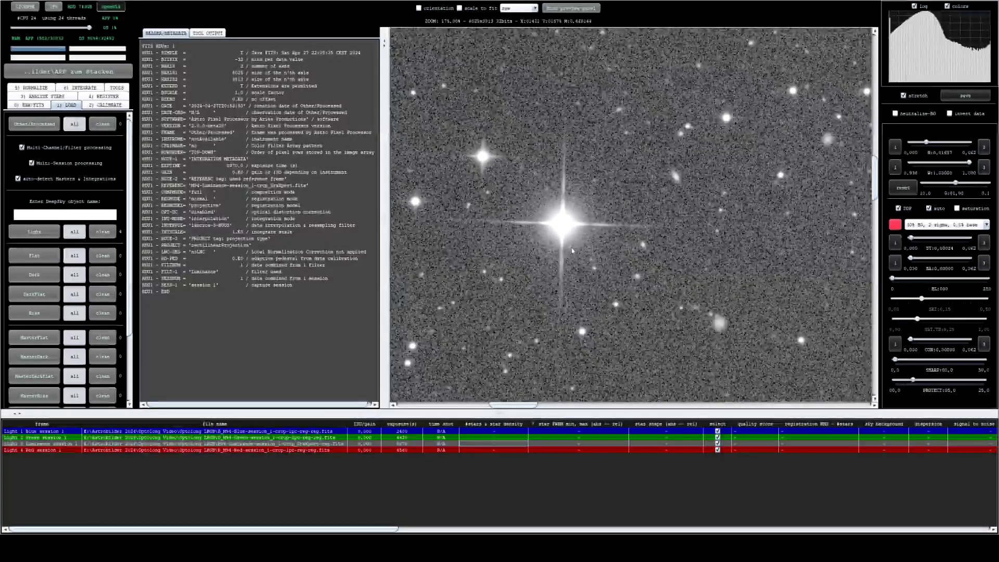
scroll(599, 239, "down", 3)
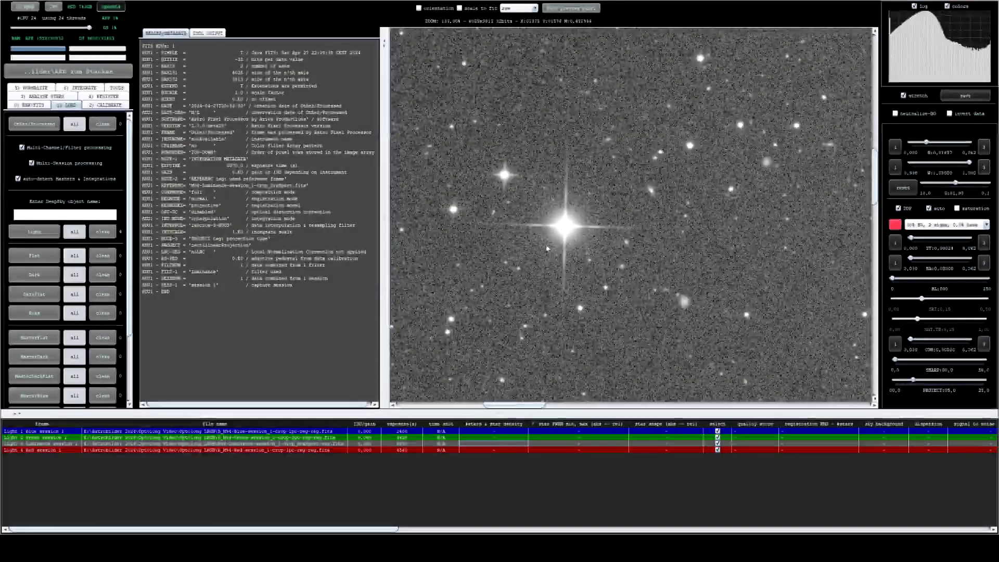